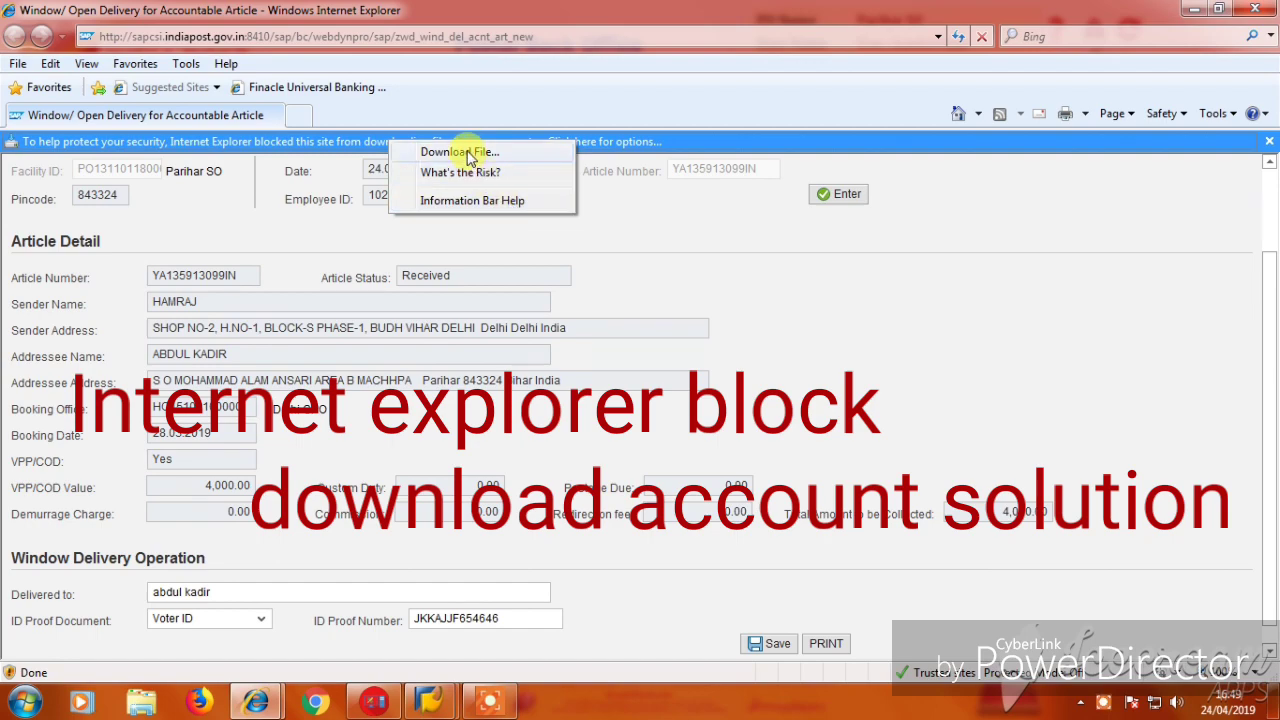
Allow the blocked file download from the Information Bar so the delivery page reloads blank.
click(449, 177)
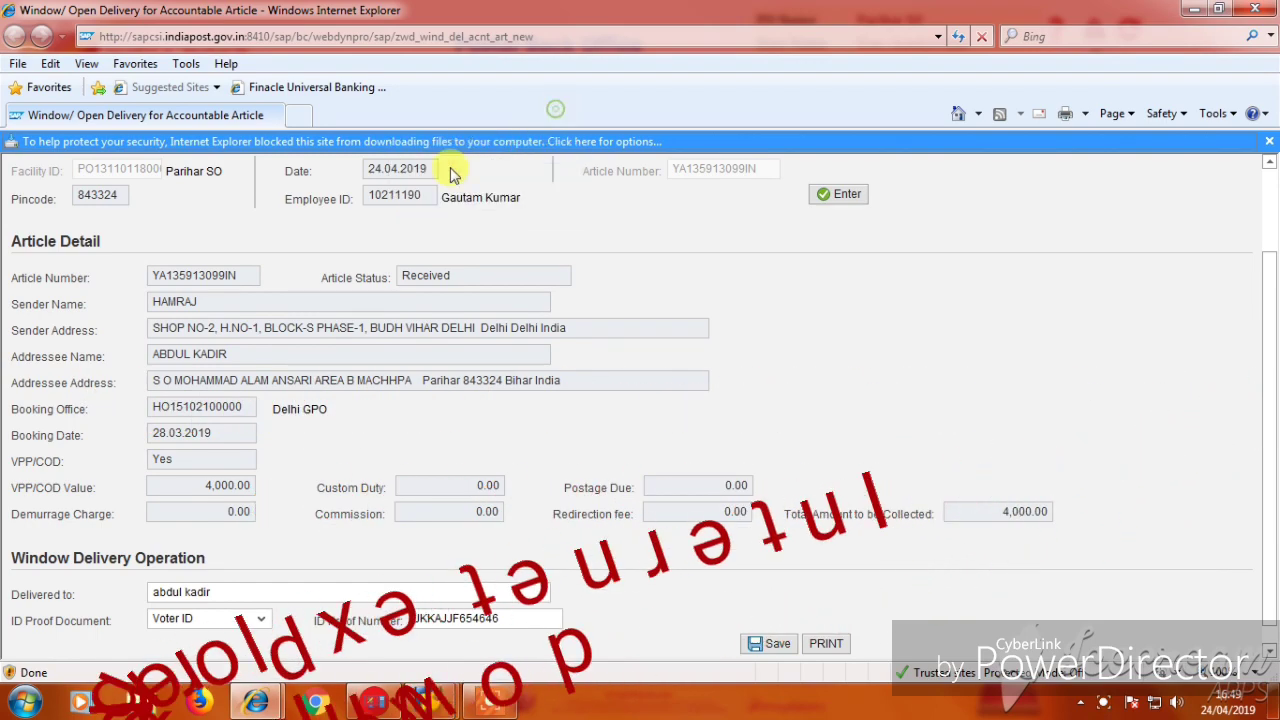
click(6, 147)
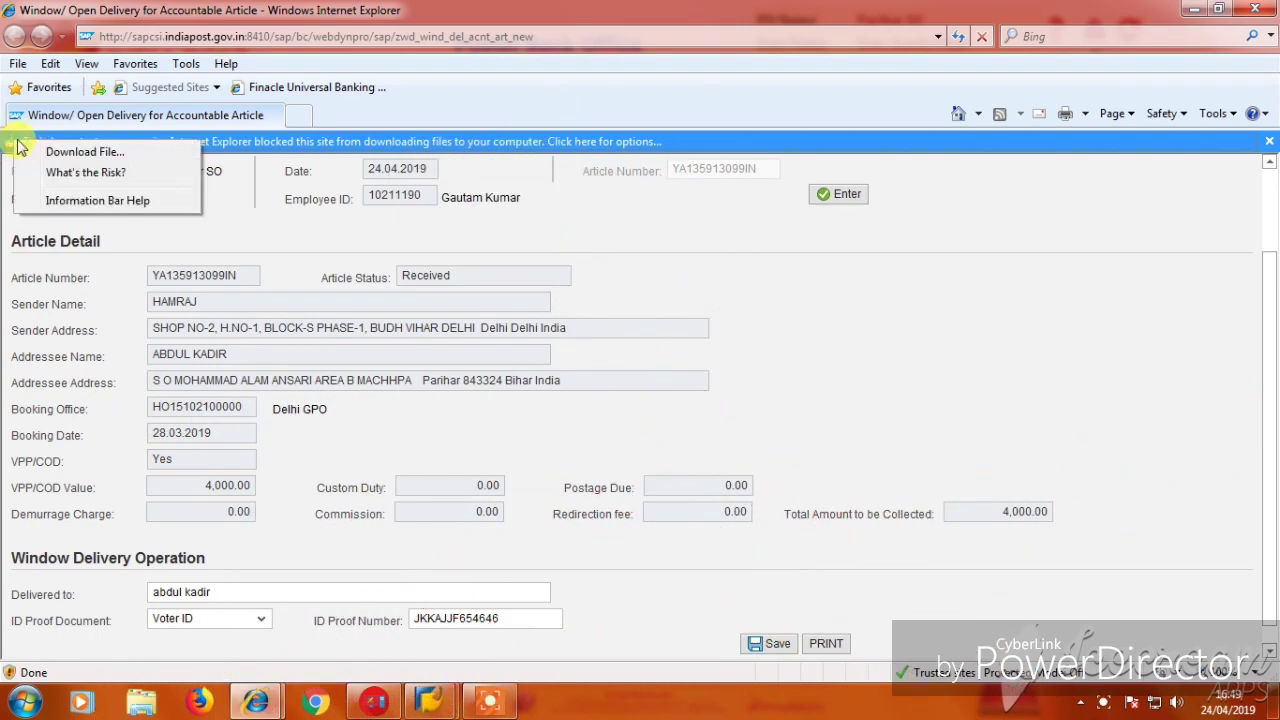
click(1215, 146)
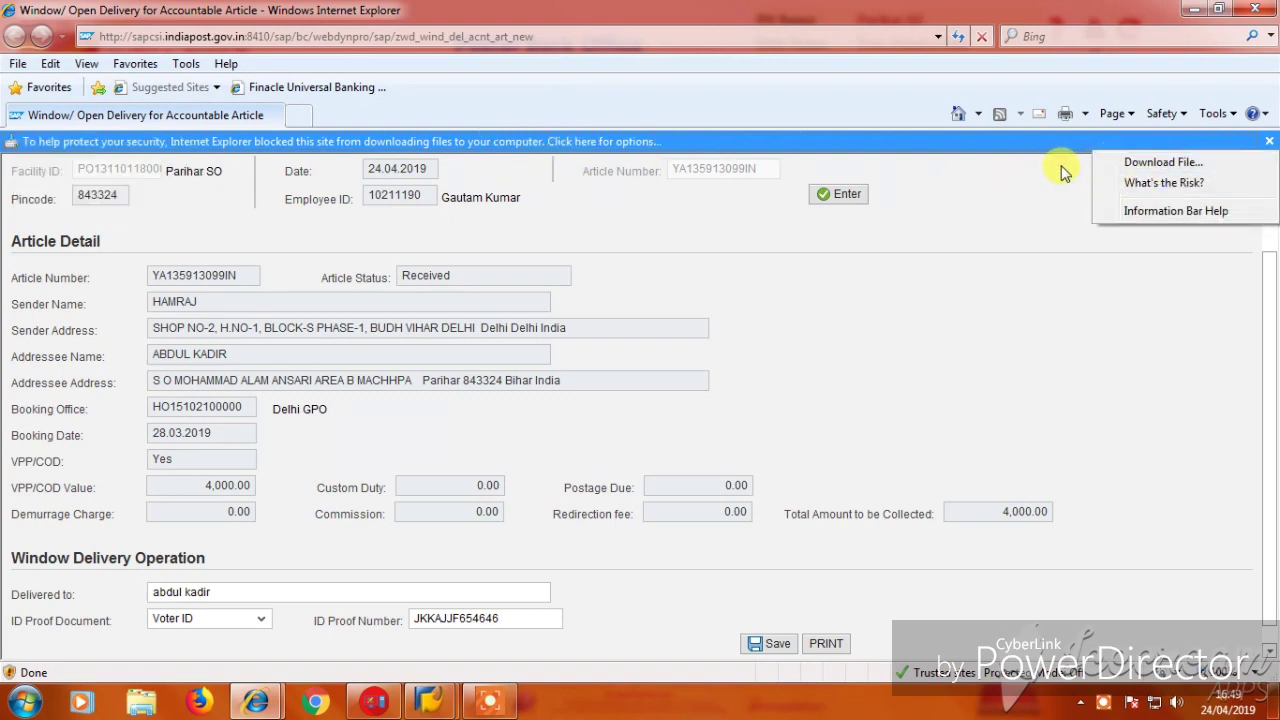
click(1181, 212)
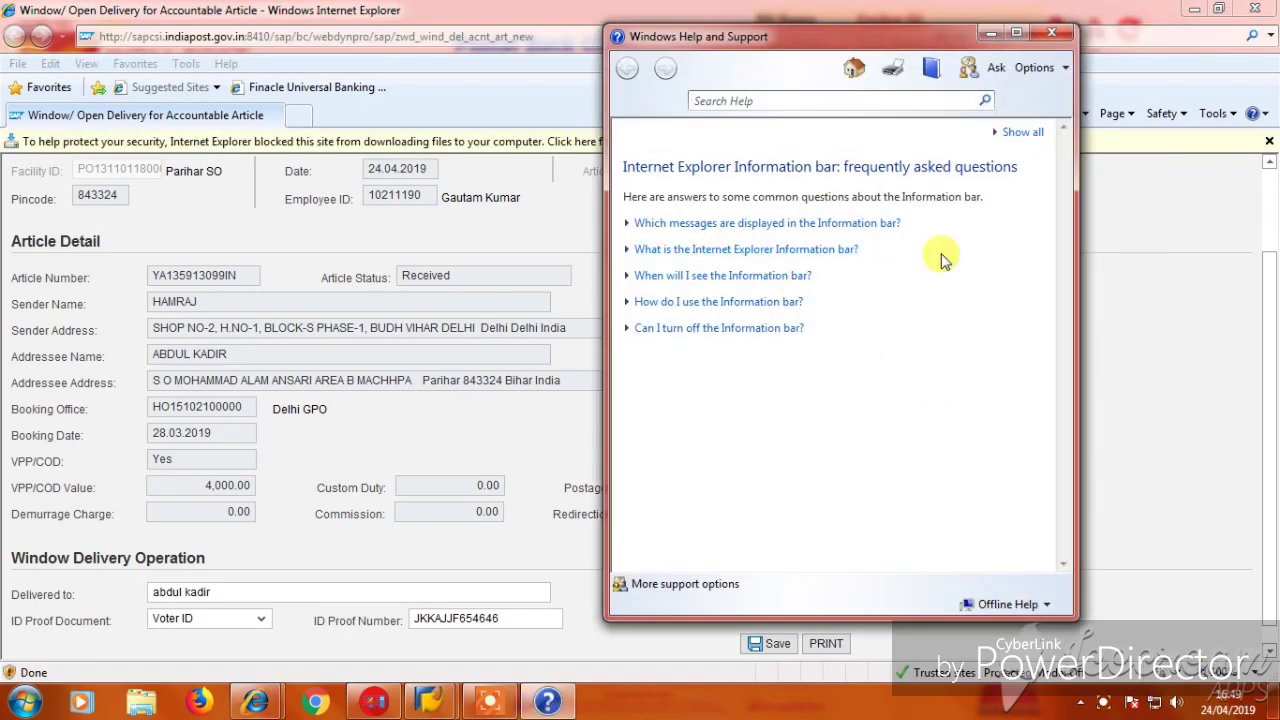
click(1051, 33)
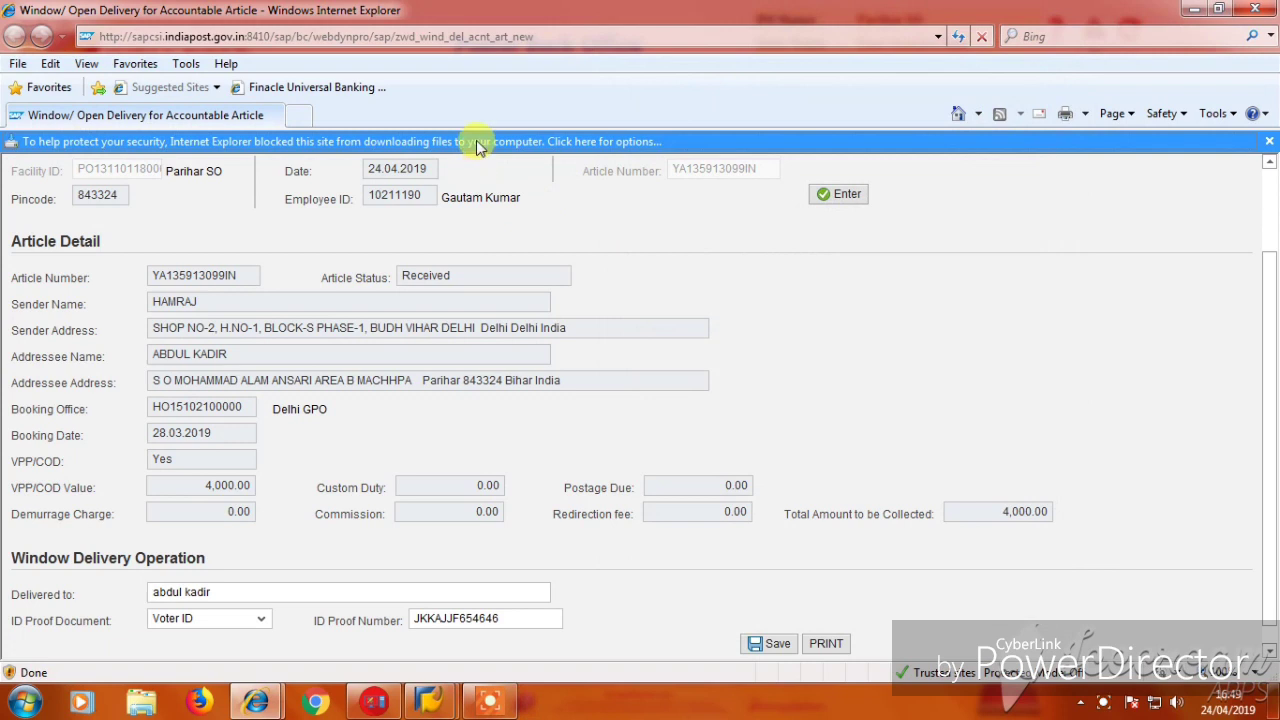
click(480, 142)
click(522, 158)
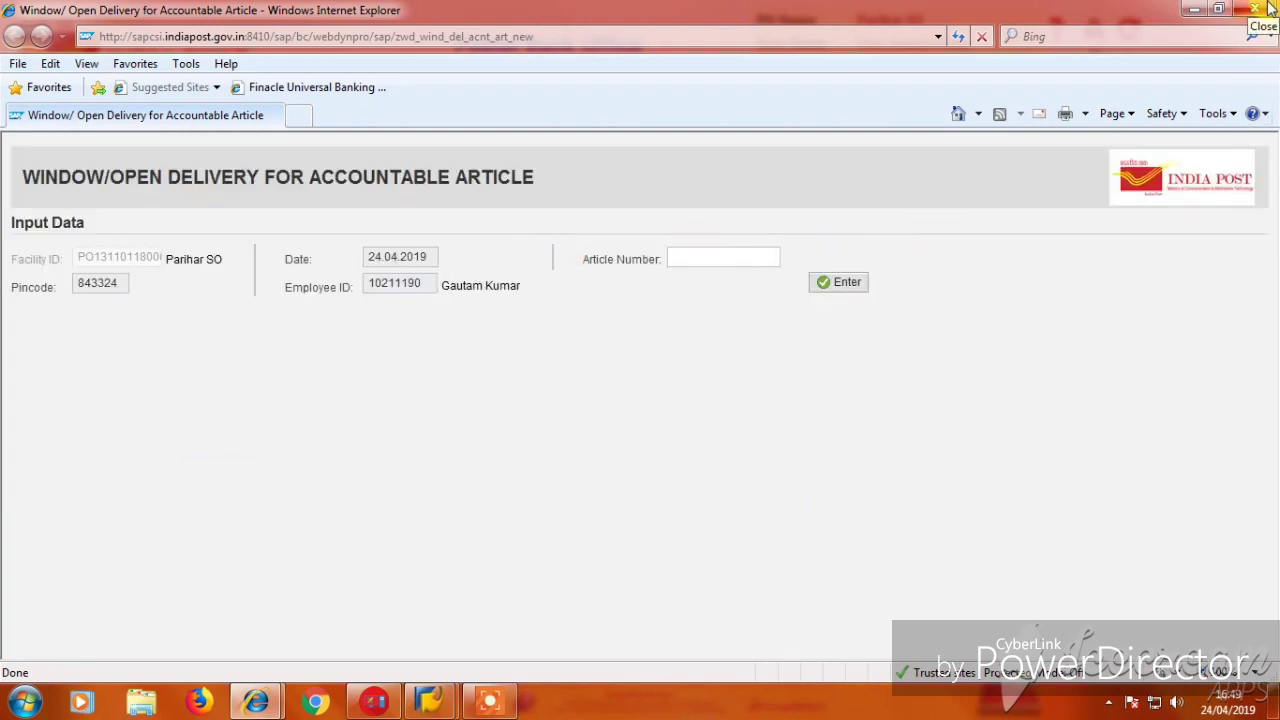
Close the delivery window and open Tools > Internet Options over the main screen.
click(1270, 8)
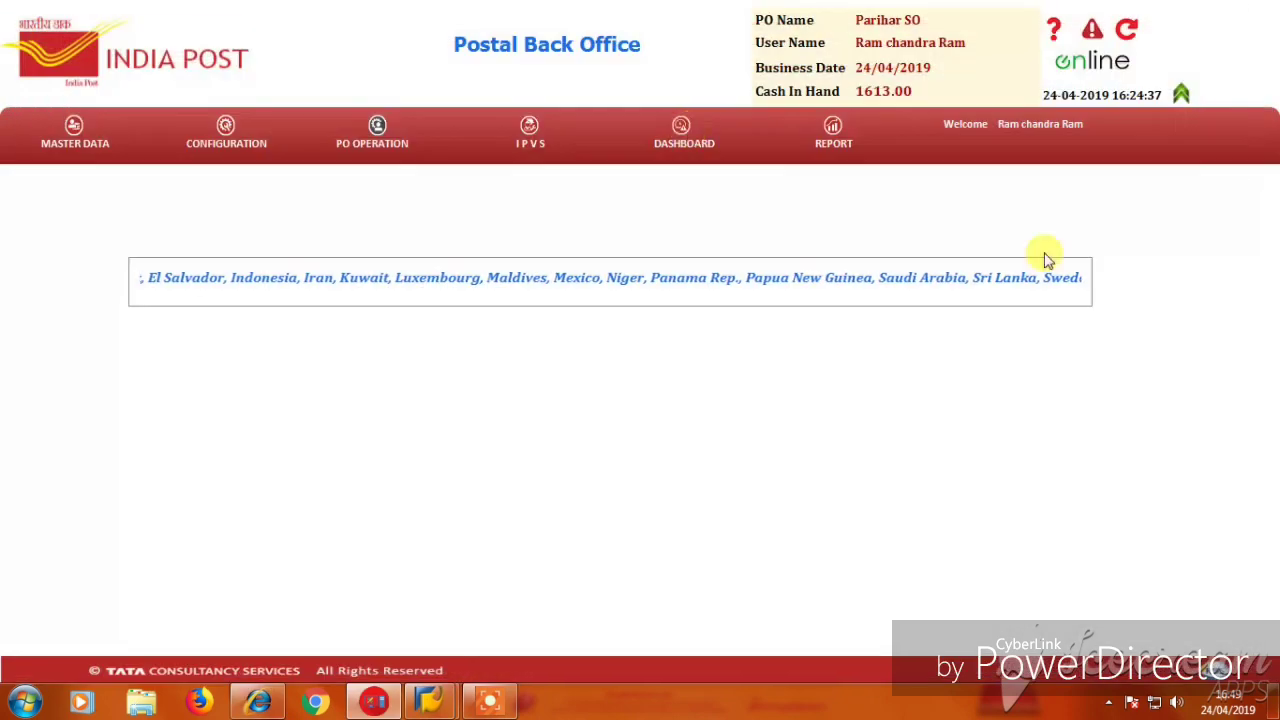
click(278, 706)
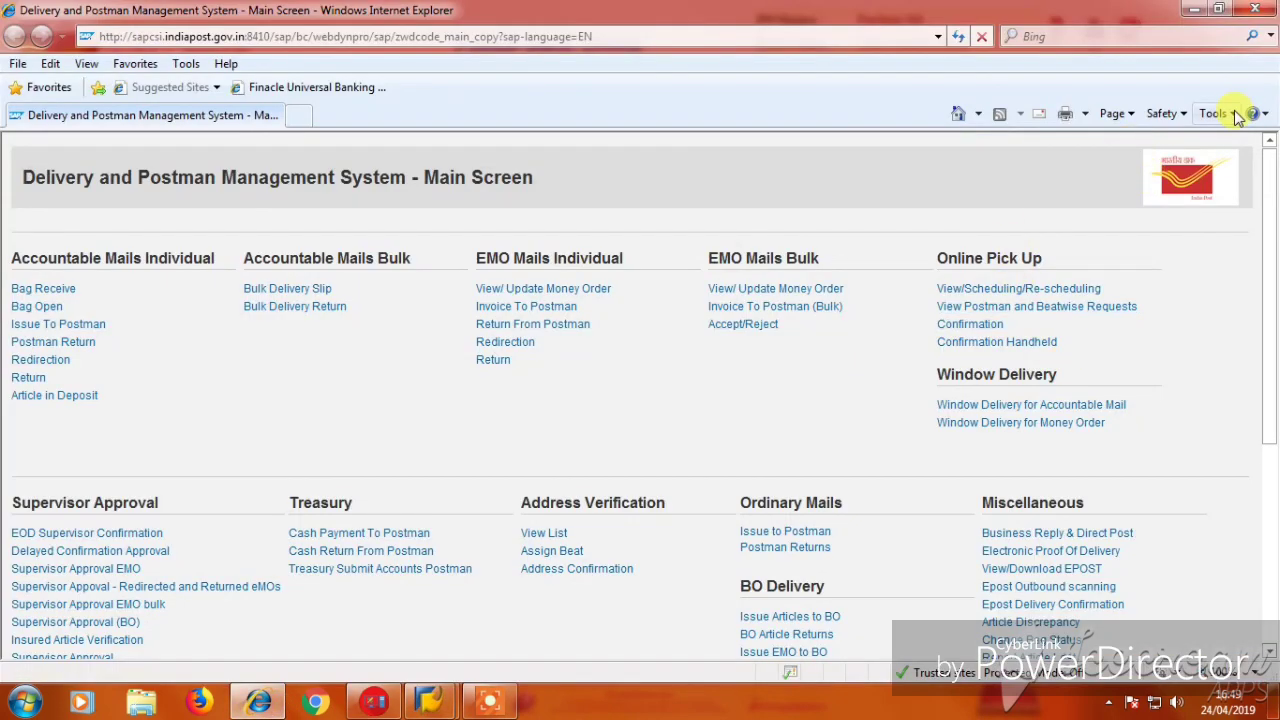
click(1237, 116)
click(1052, 472)
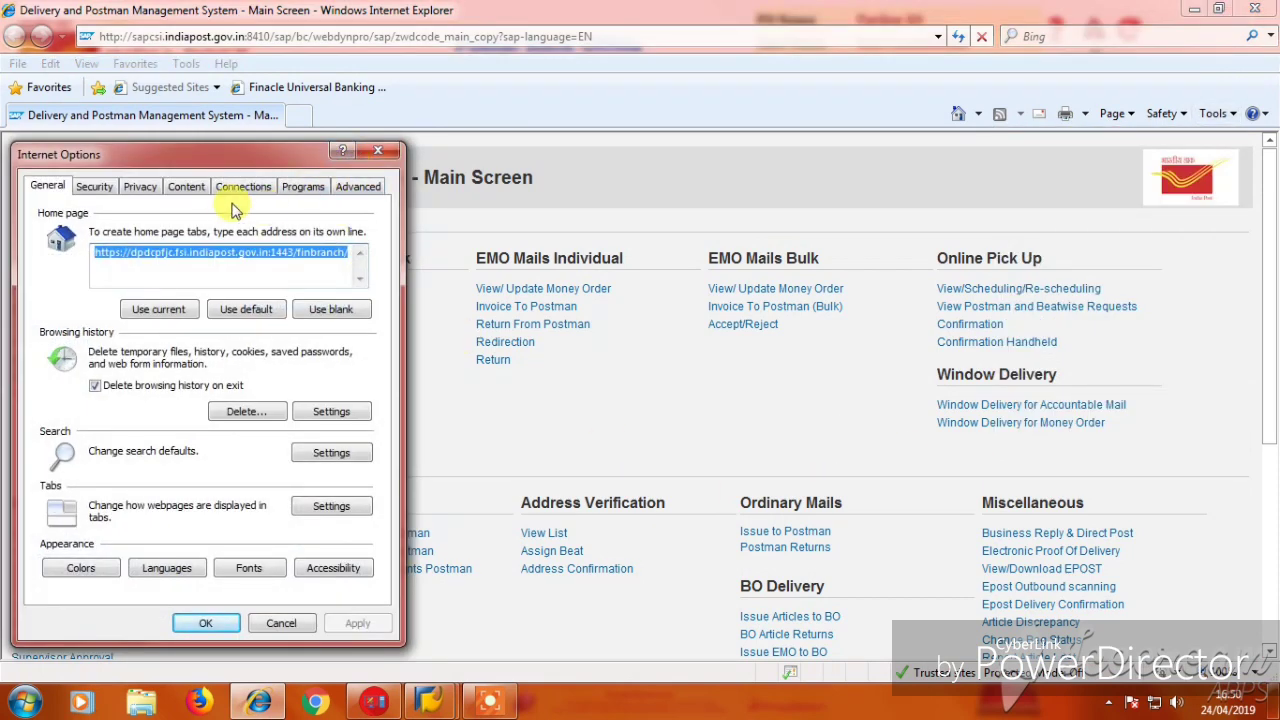
Open the Internet zone's Custom level security settings on the Security tab.
click(94, 186)
click(74, 260)
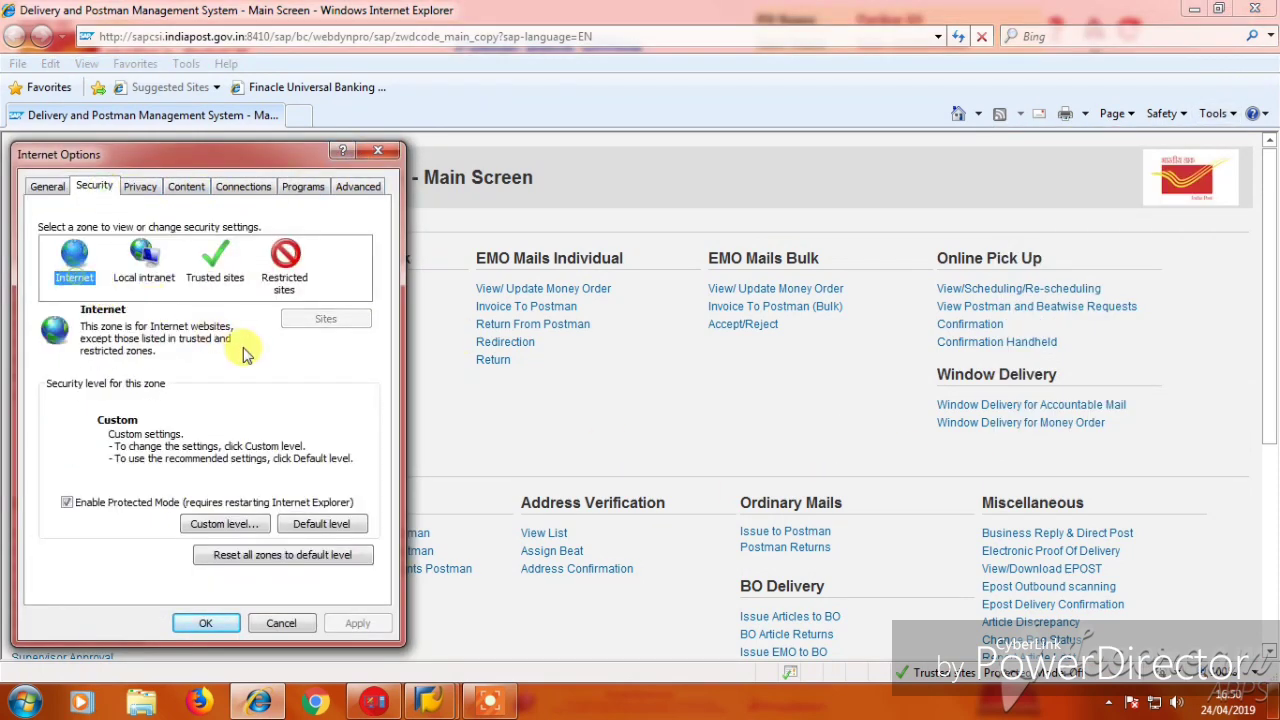
click(220, 523)
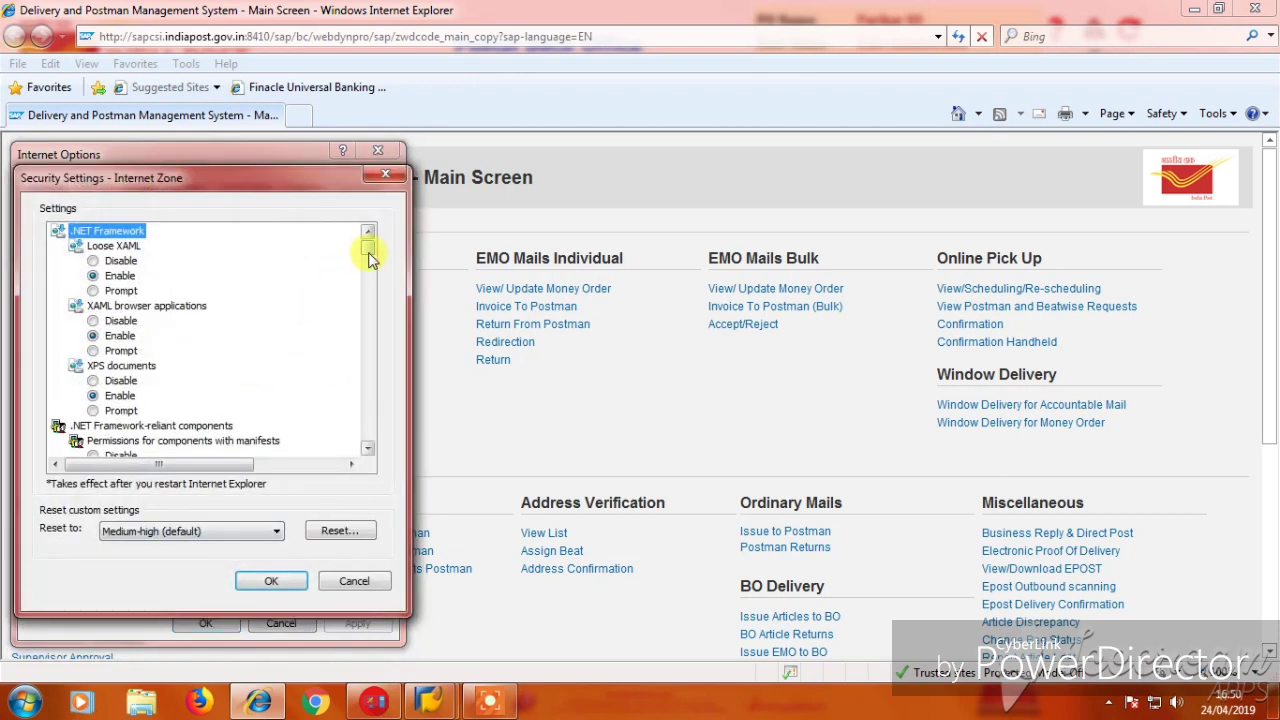
drag(314, 186, 691, 195)
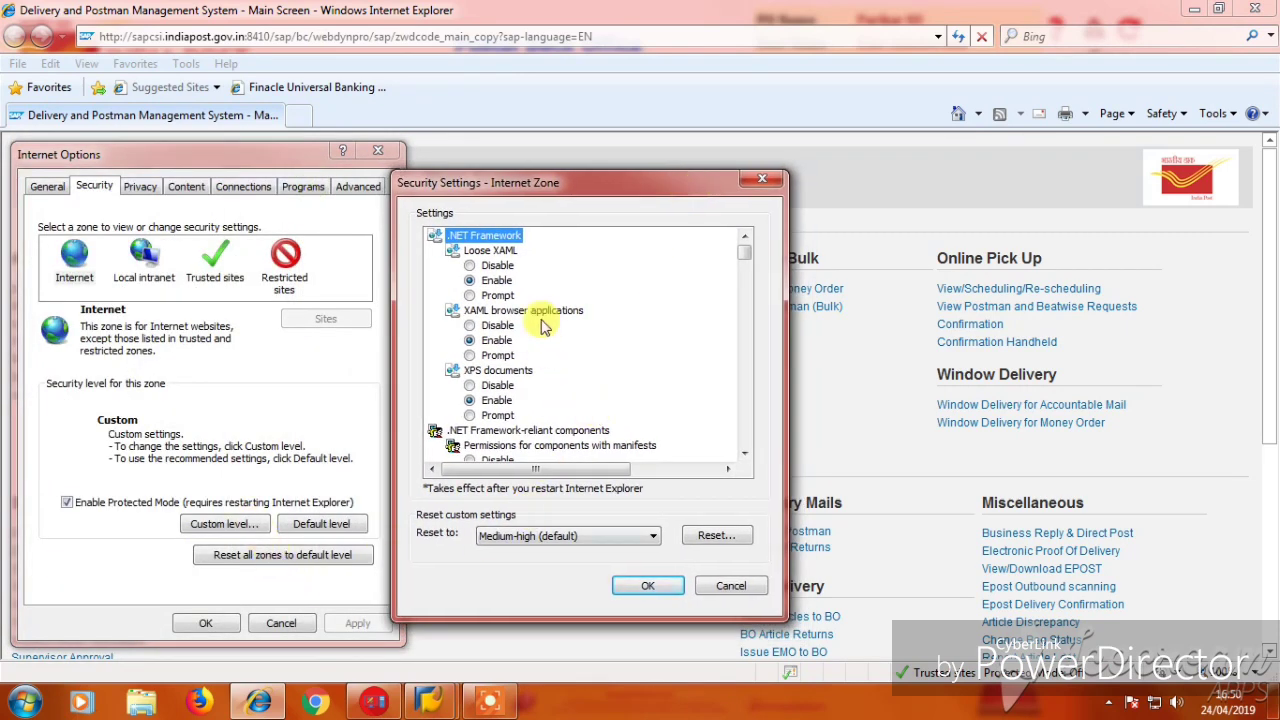
click(743, 454)
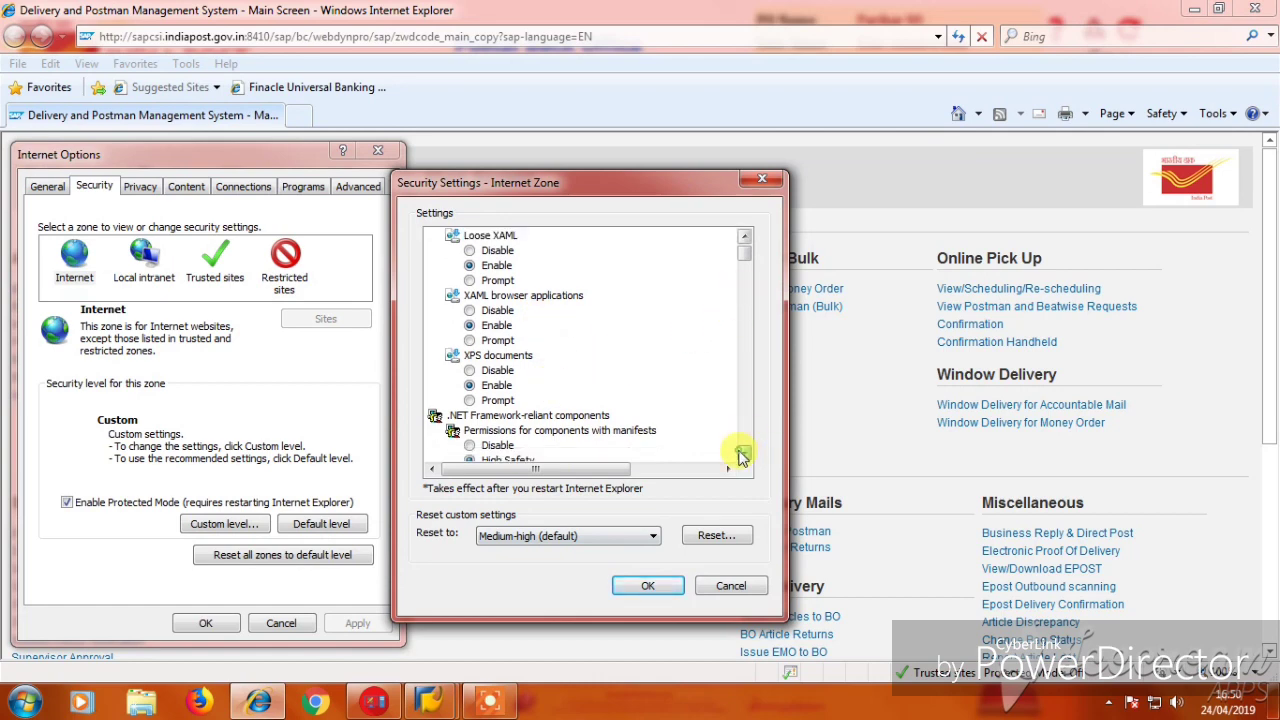
drag(744, 456, 747, 458)
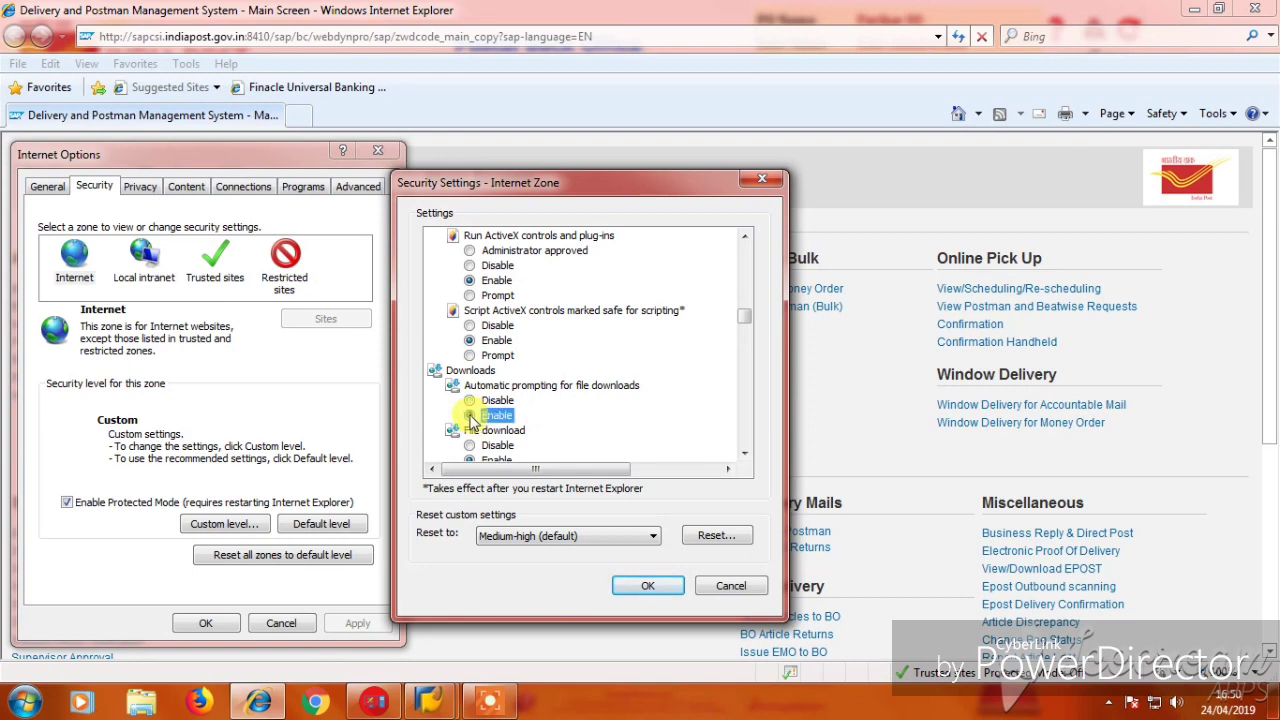
drag(747, 456, 749, 456)
Enable file download and font download for the Internet zone and confirm the change.
click(470, 370)
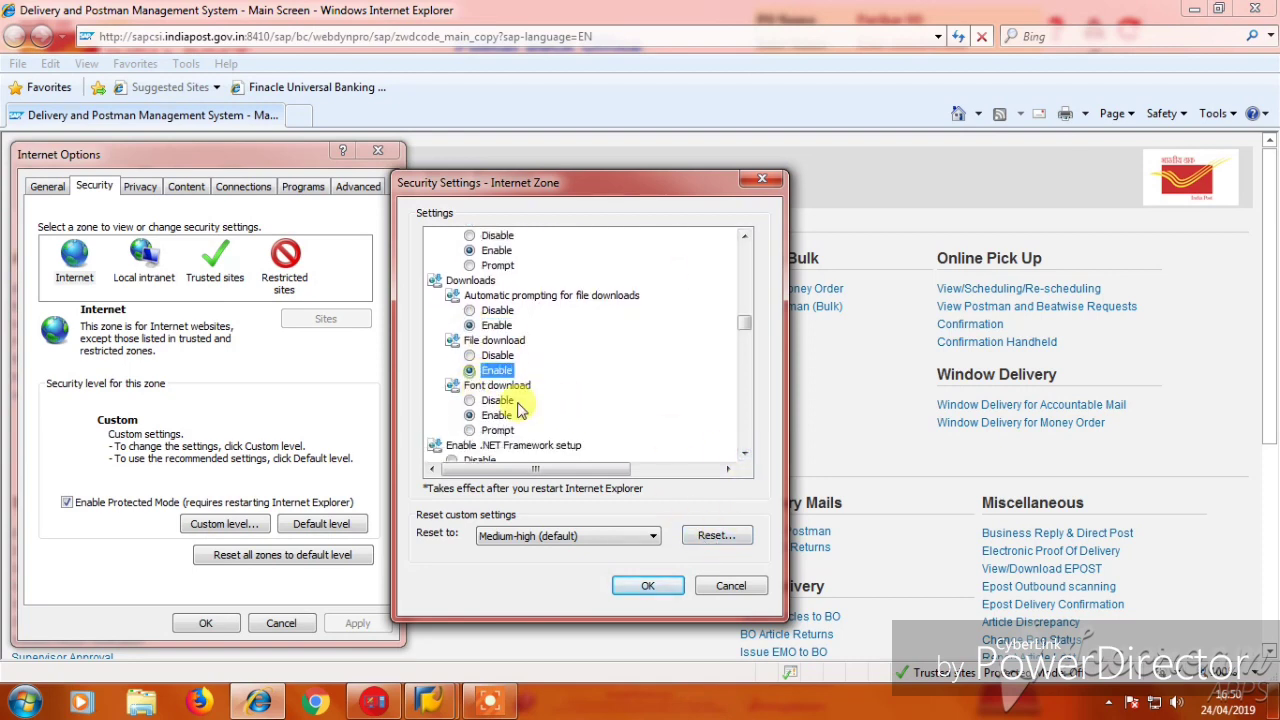
click(745, 455)
click(469, 400)
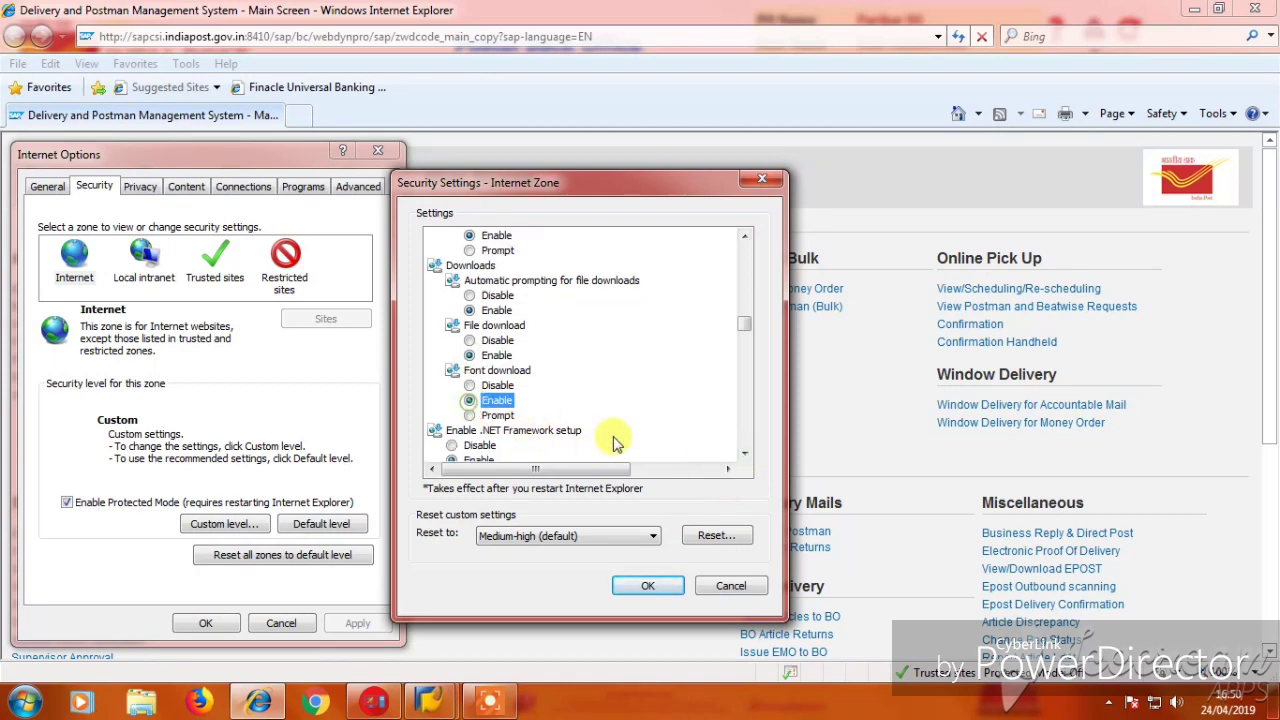
click(655, 590)
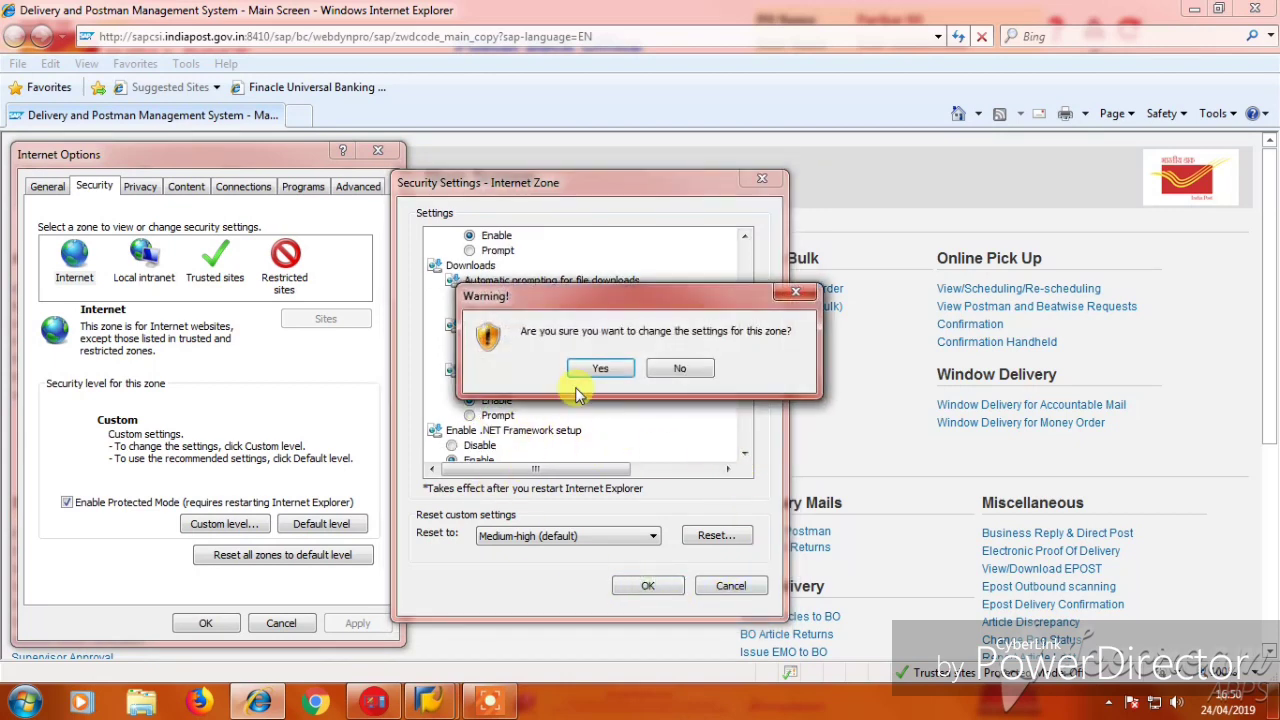
click(582, 366)
click(143, 254)
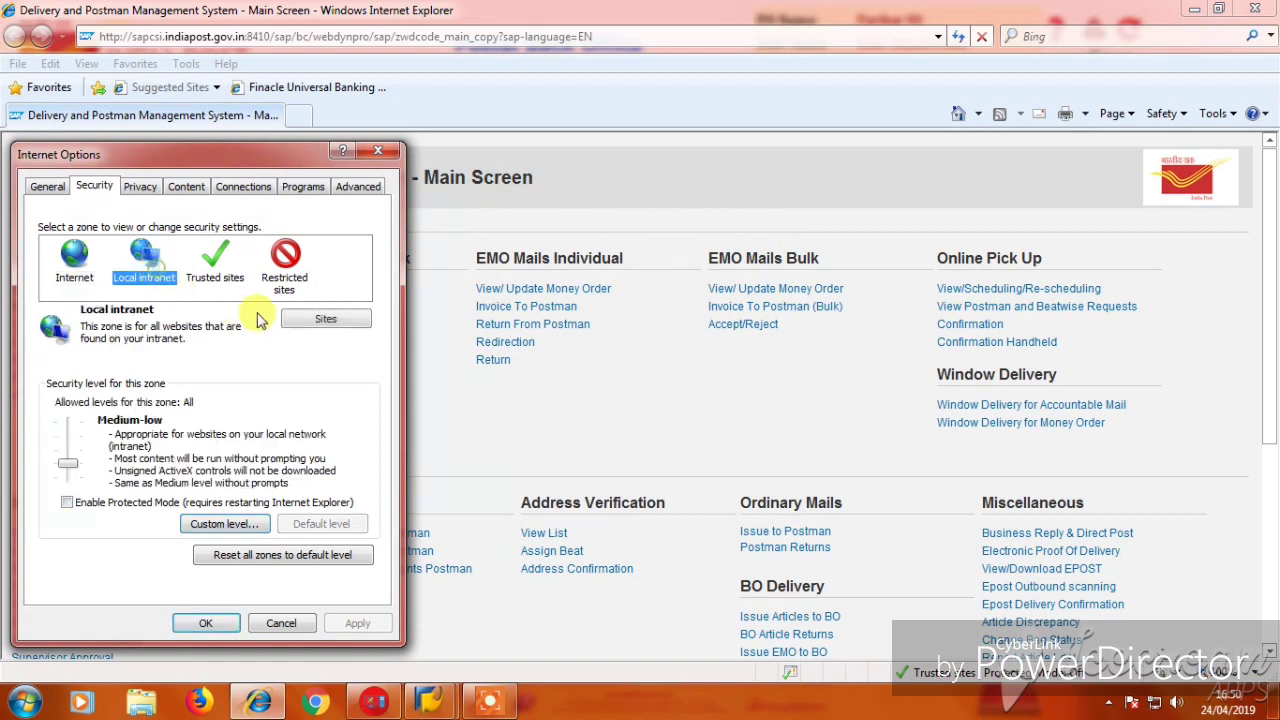
Set Local intranet's three Downloads options (automatic prompting, file, font) to Enable and save.
click(320, 320)
click(347, 356)
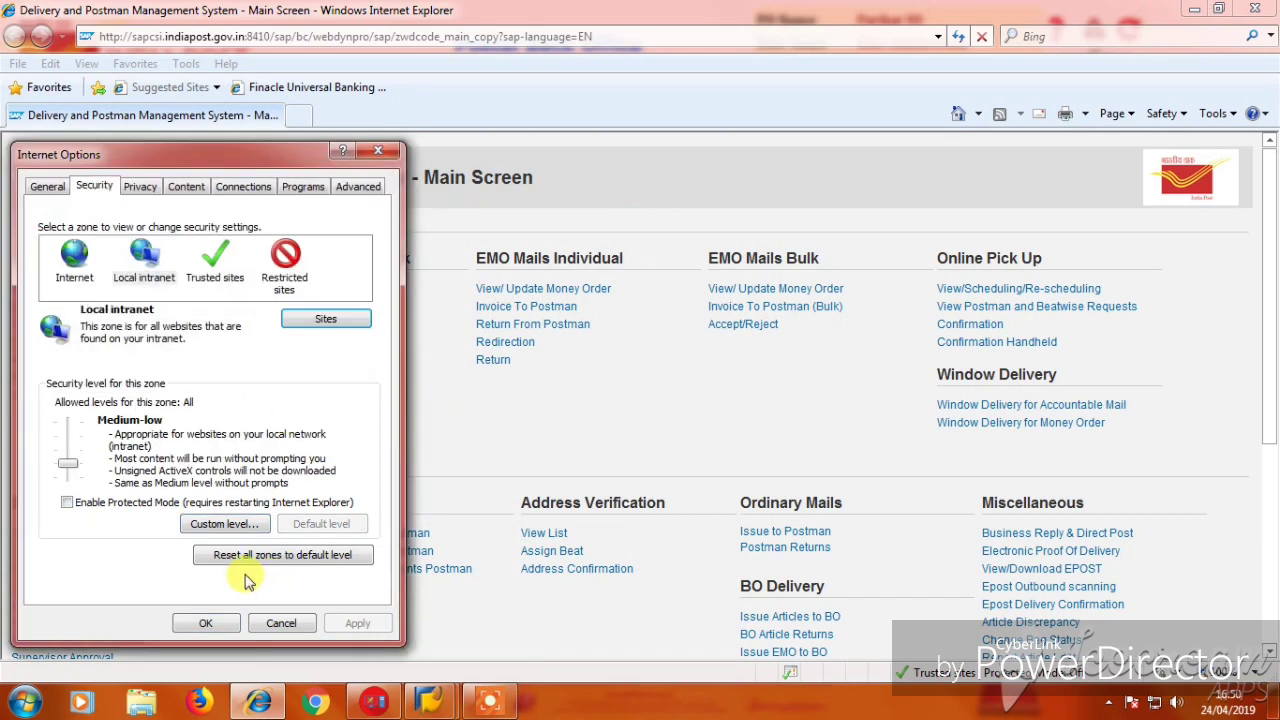
click(224, 523)
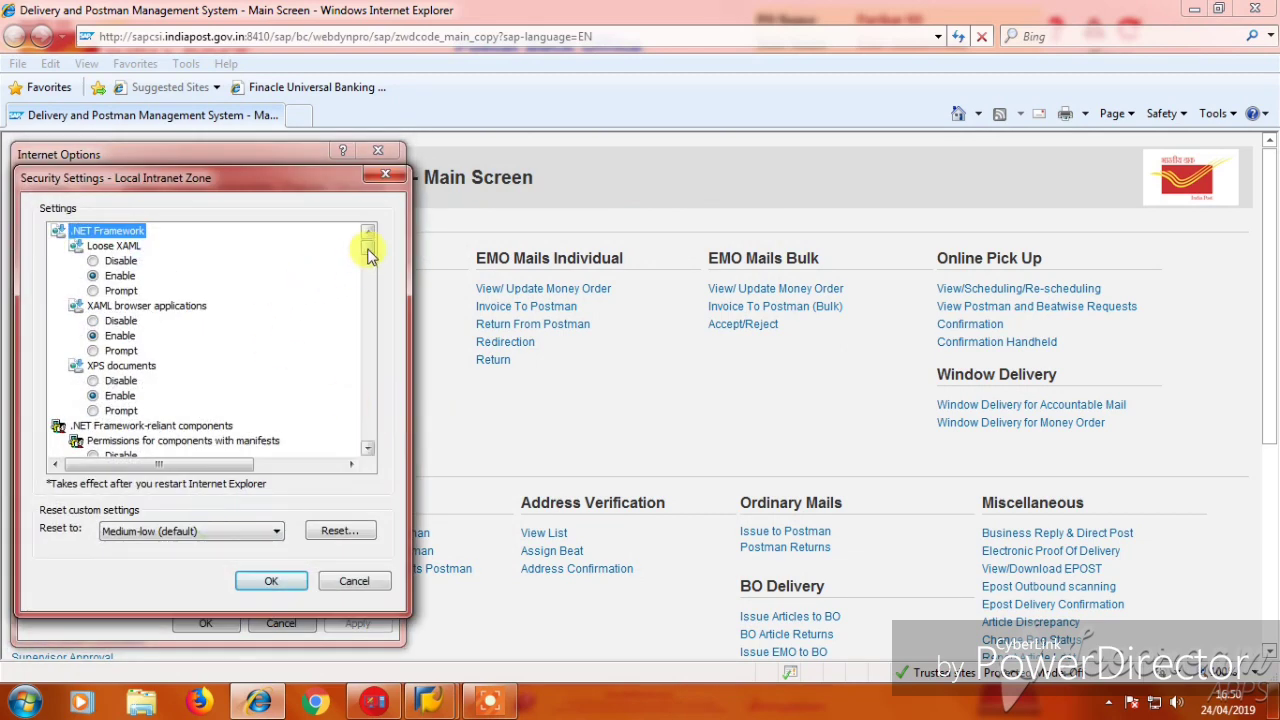
drag(367, 255, 375, 322)
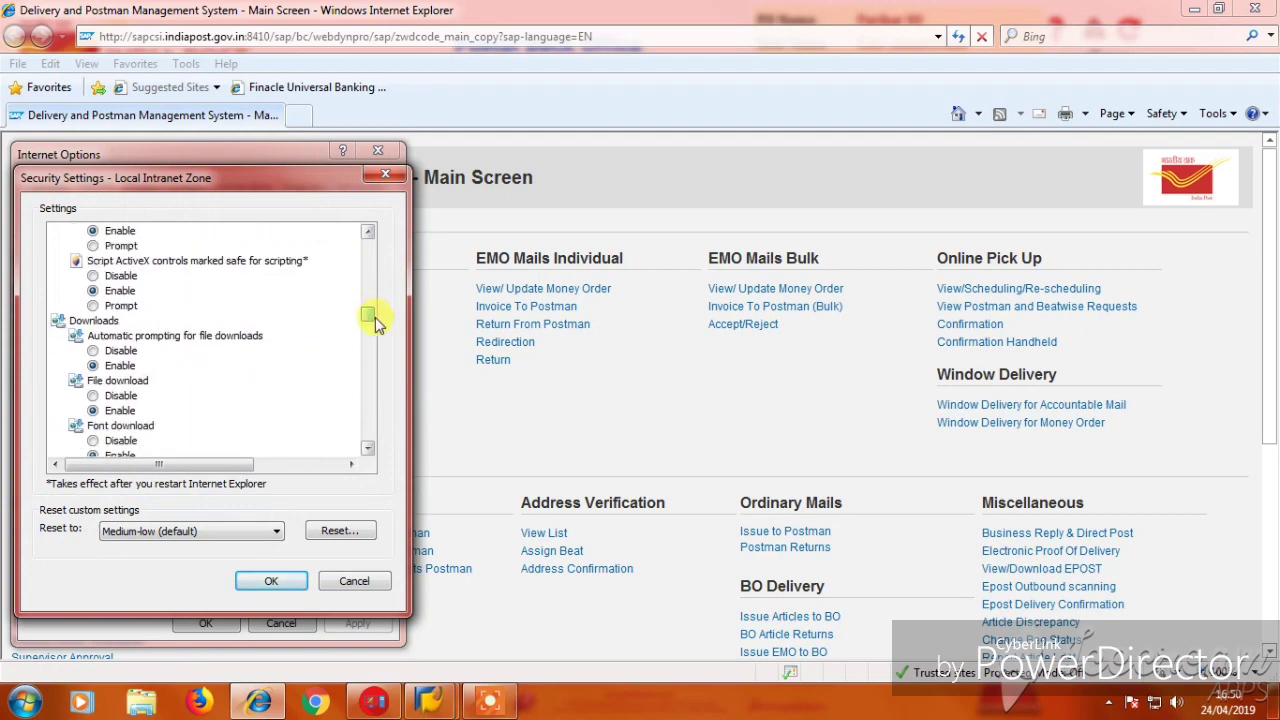
click(93, 365)
click(94, 410)
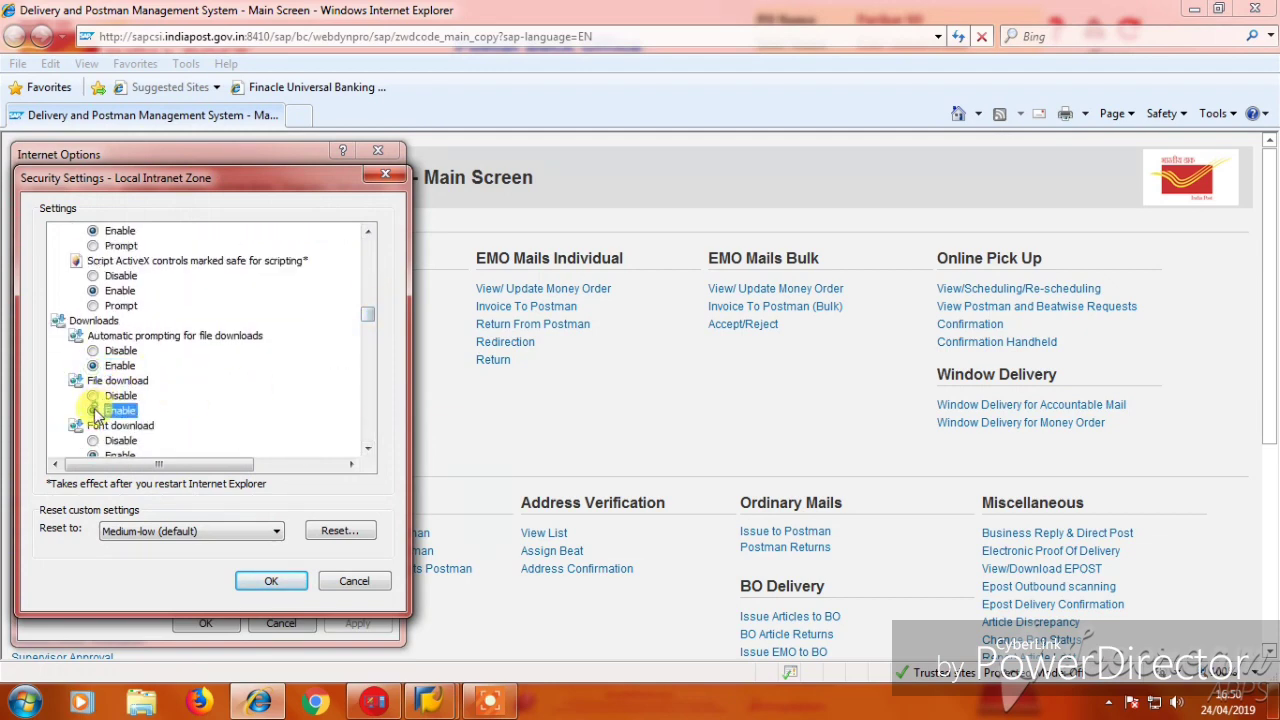
click(93, 454)
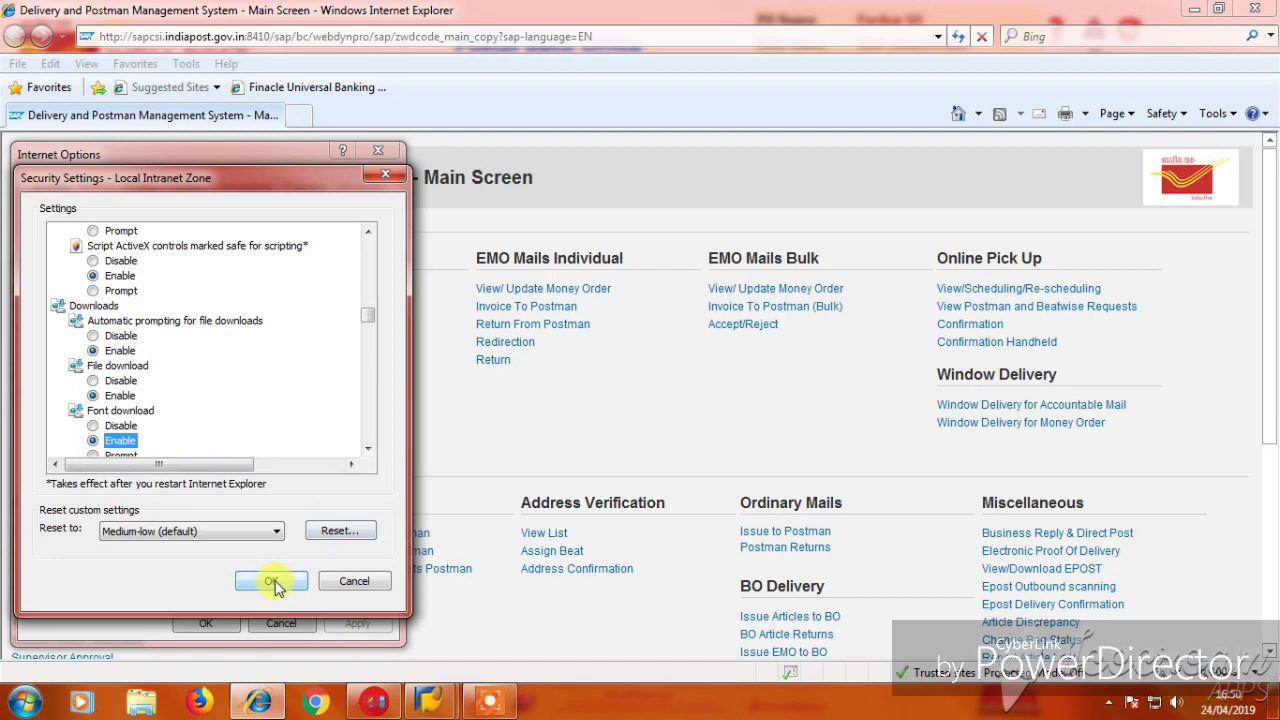
click(272, 582)
click(216, 268)
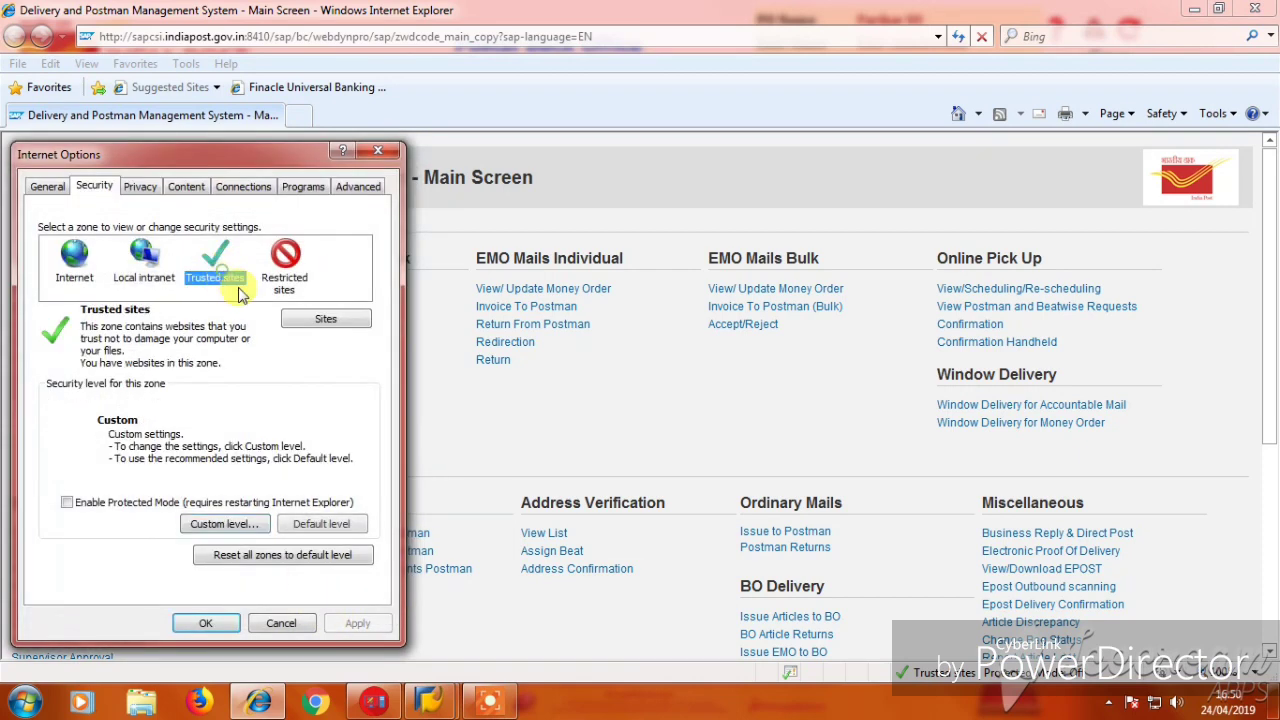
Open the Trusted sites Custom level settings and scroll to the Downloads section.
click(224, 524)
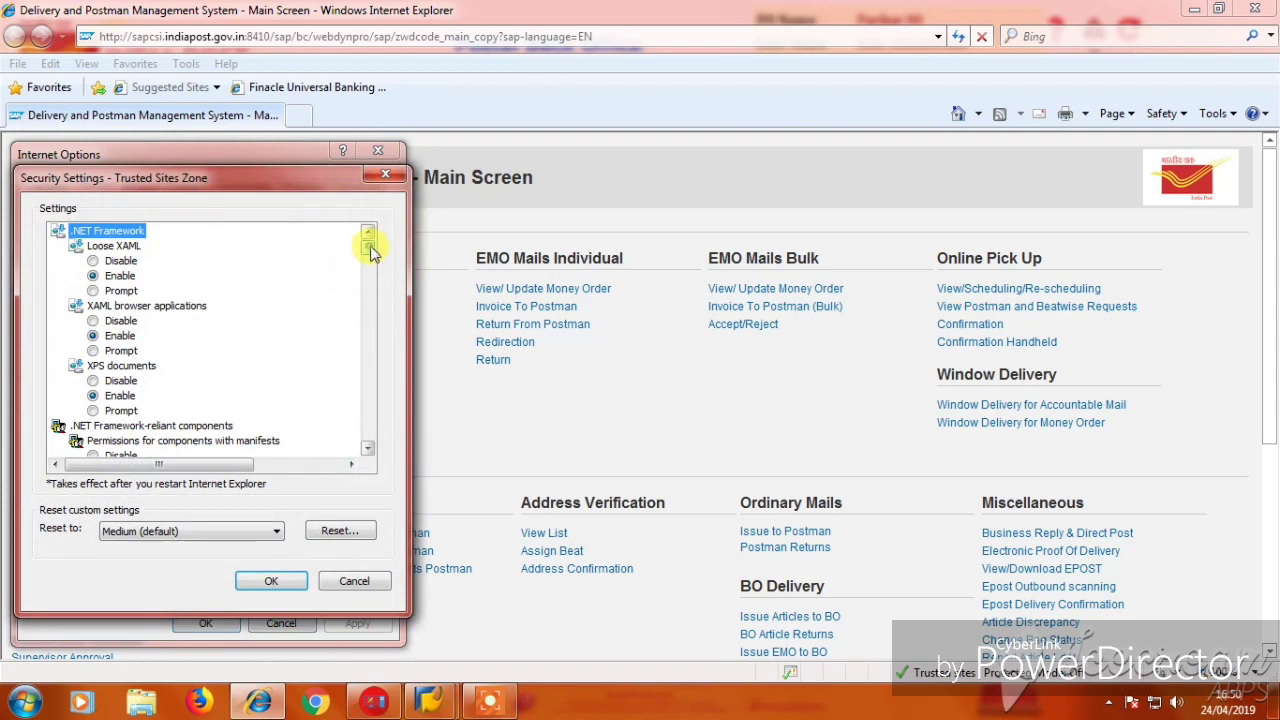
drag(366, 243, 375, 335)
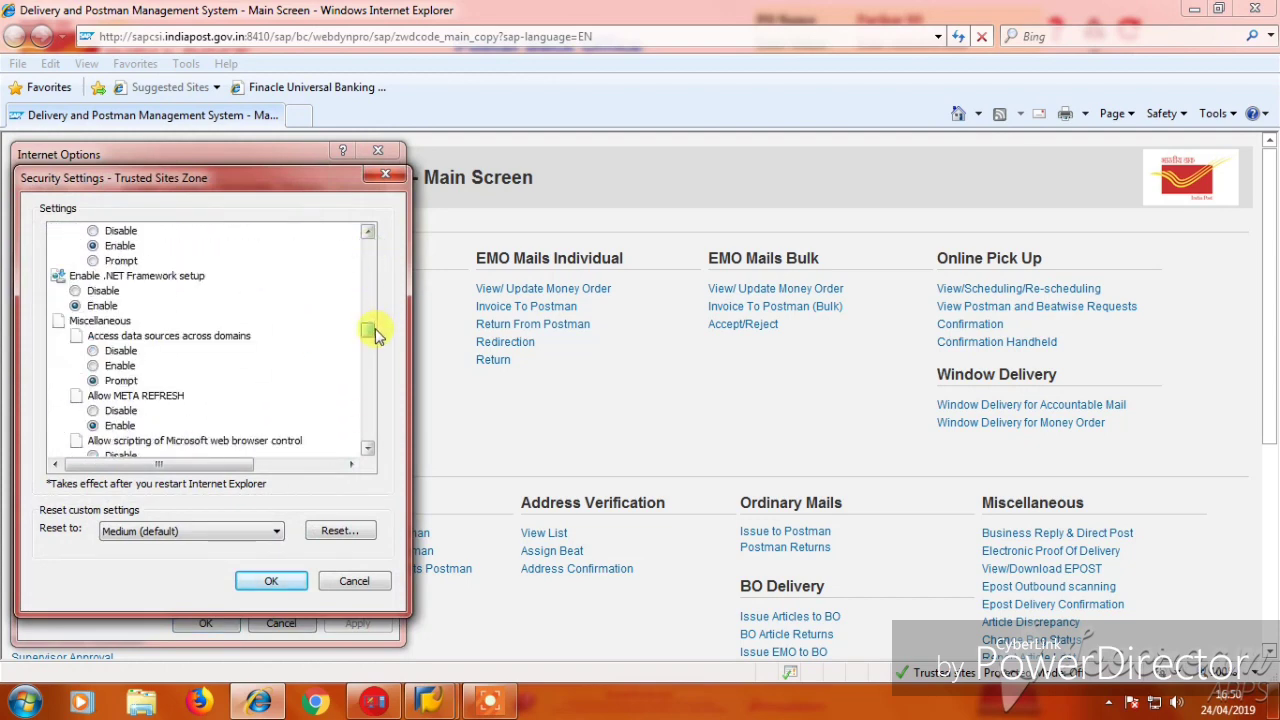
click(369, 240)
click(369, 240)
click(369, 240)
click(369, 240)
click(369, 240)
click(370, 241)
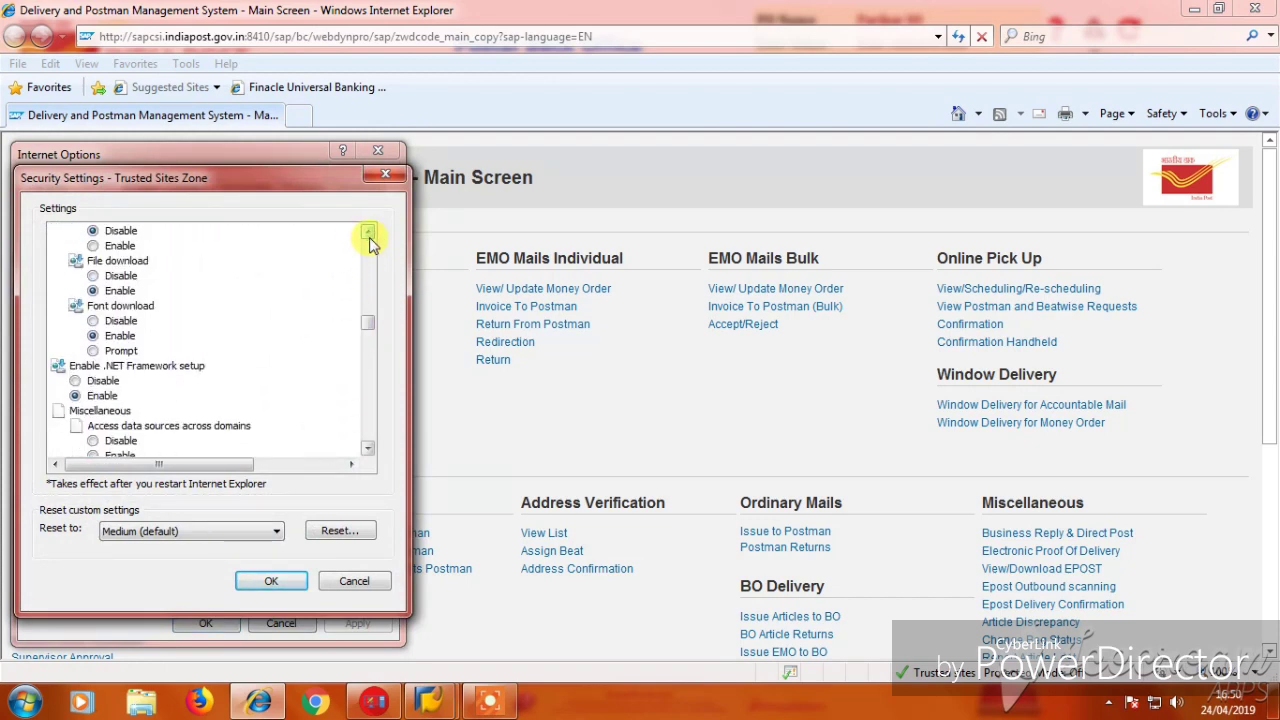
click(370, 241)
click(371, 242)
click(372, 243)
click(94, 261)
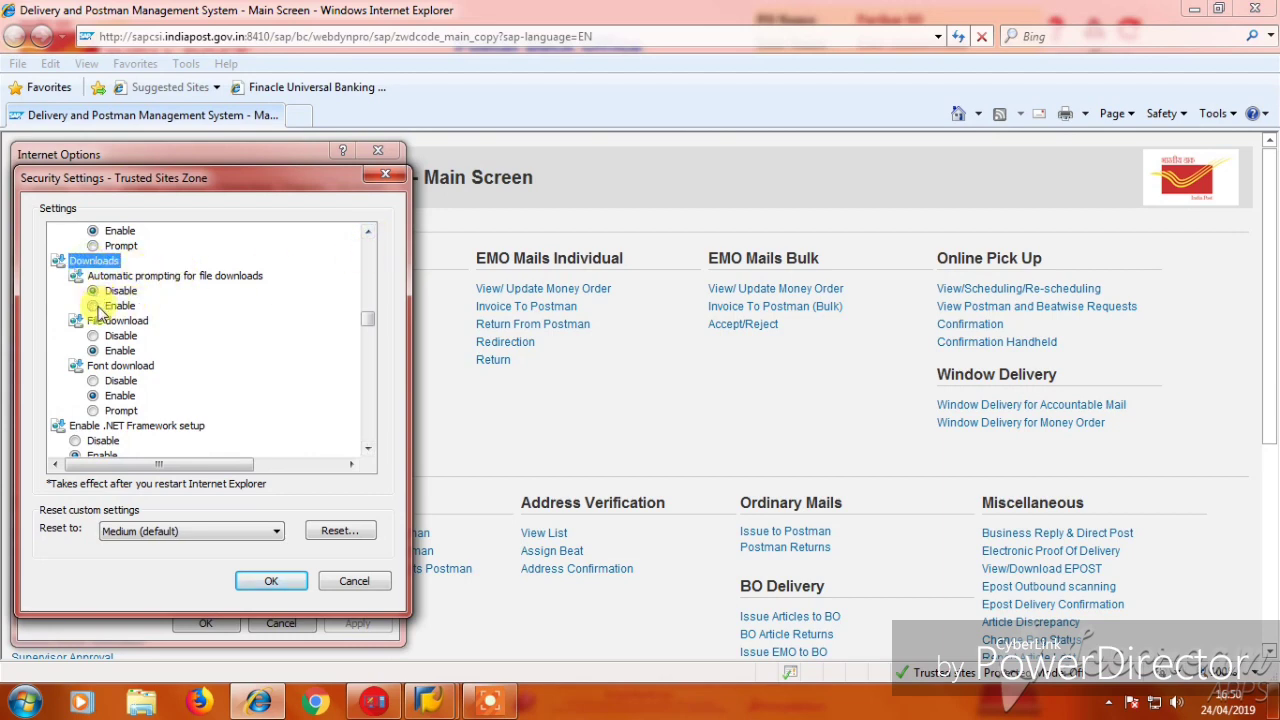
Enable automatic prompting, file download and font download for Trusted sites, then apply and close.
click(100, 306)
click(105, 351)
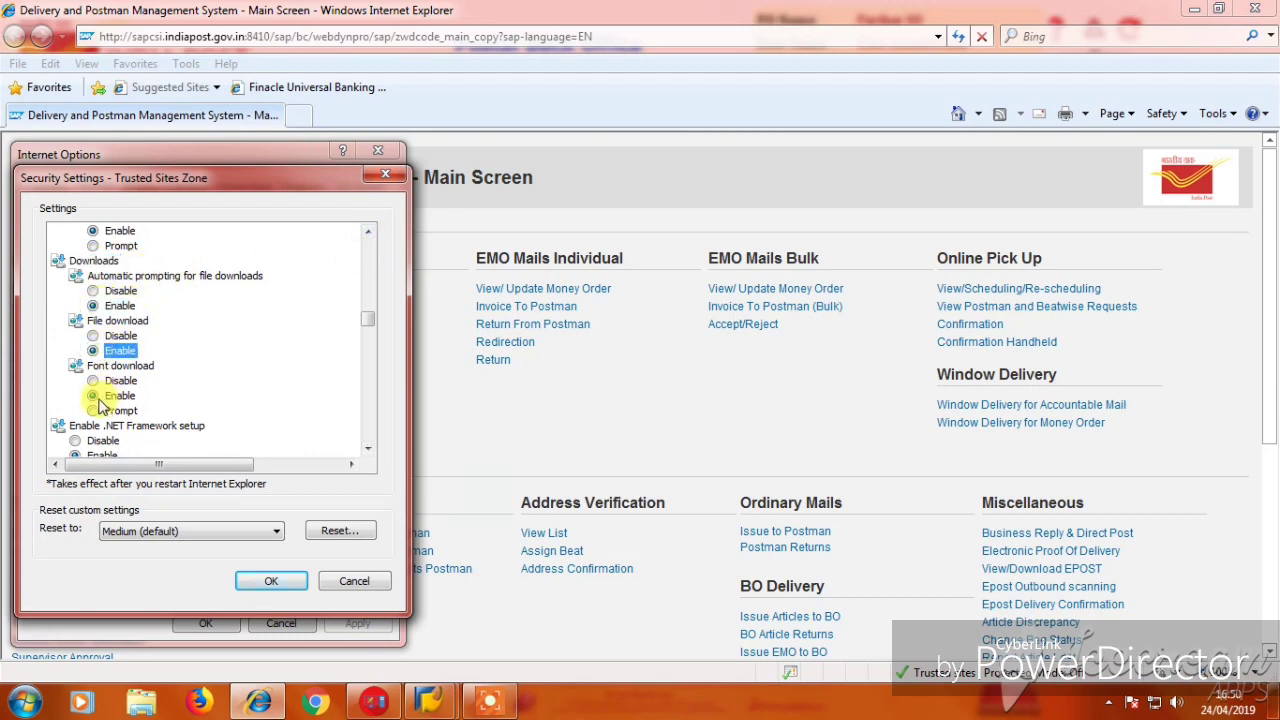
click(100, 396)
click(272, 581)
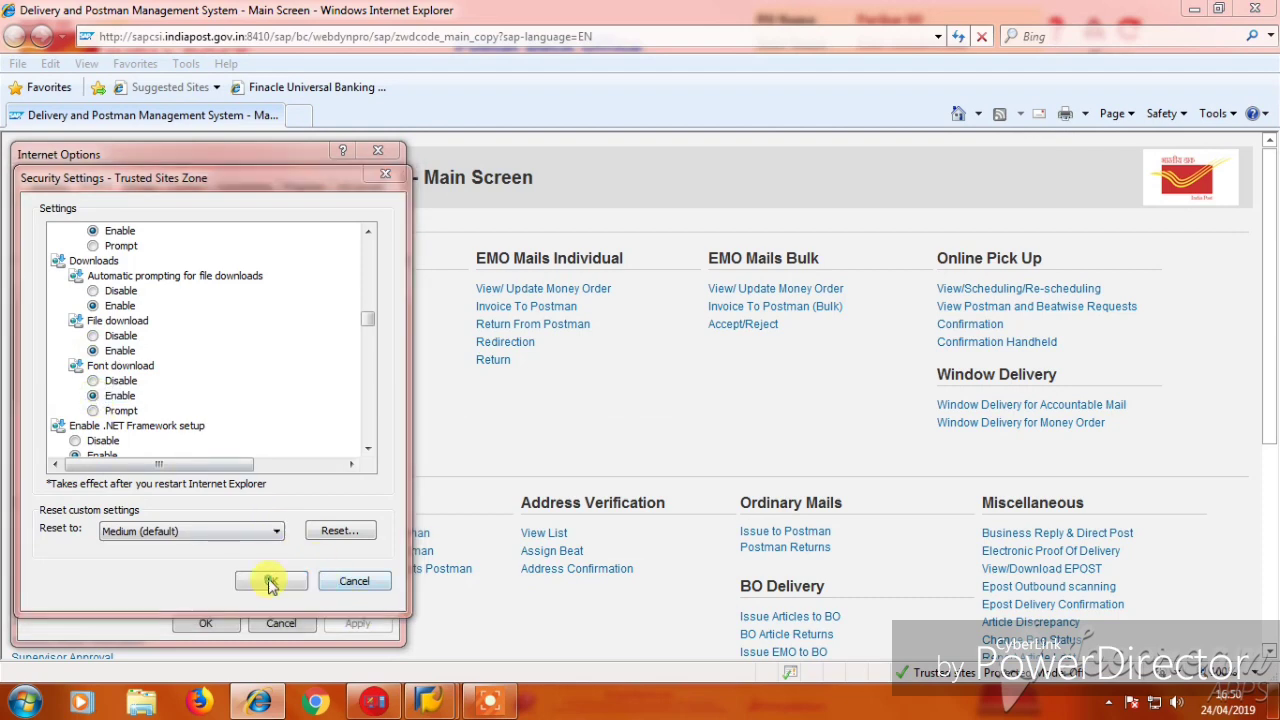
click(598, 370)
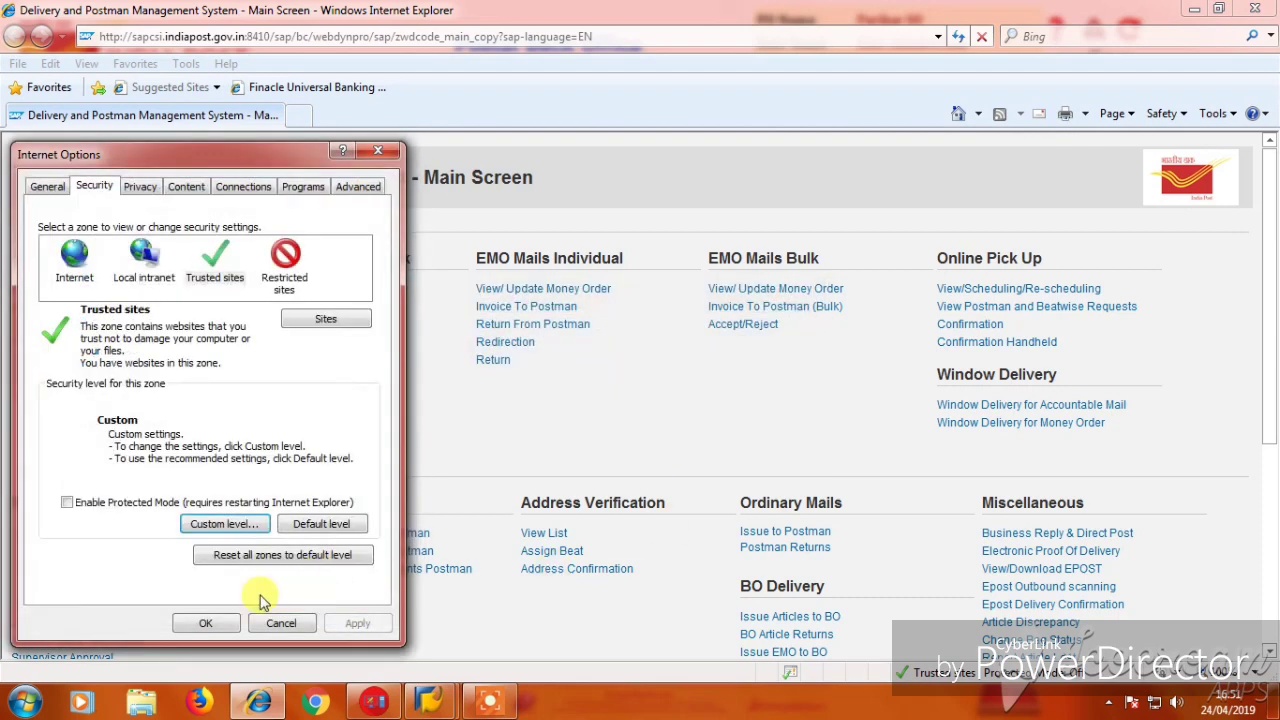
click(214, 622)
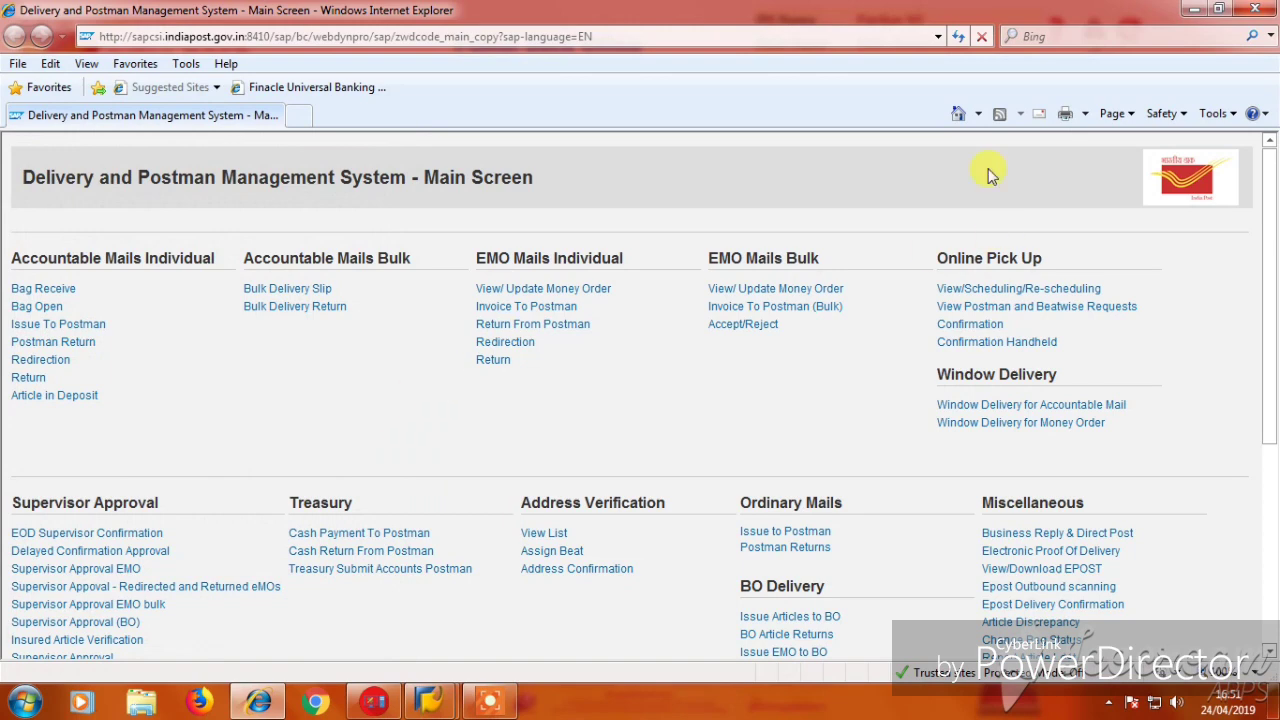
Open Window Delivery for Accountable Mail full-screen and enter the first article number.
scroll(985, 510, down, 3)
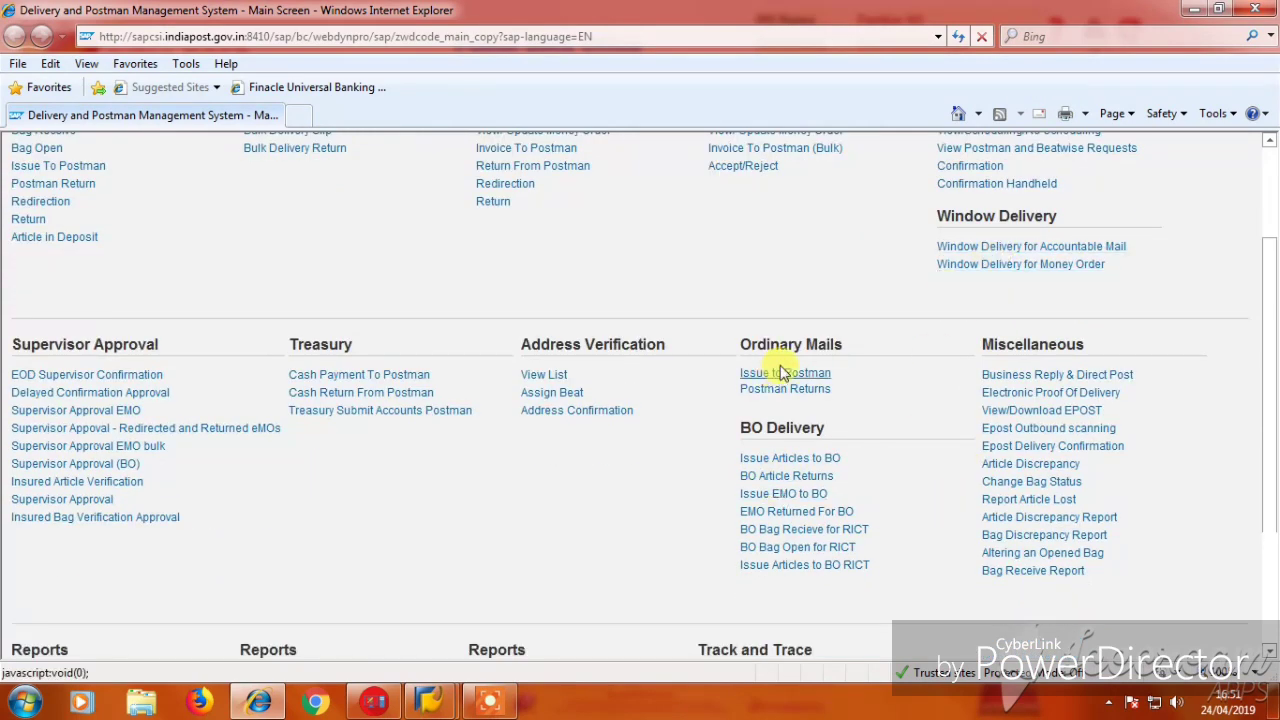
click(966, 248)
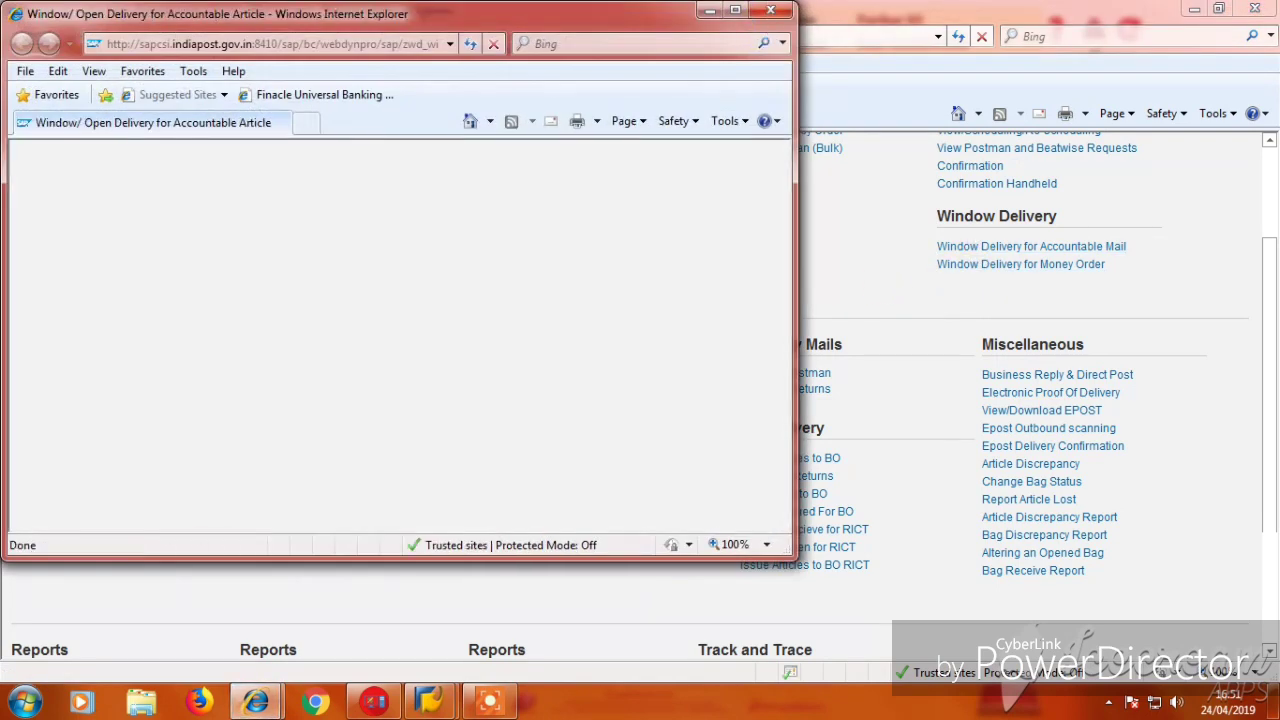
click(741, 14)
click(680, 257)
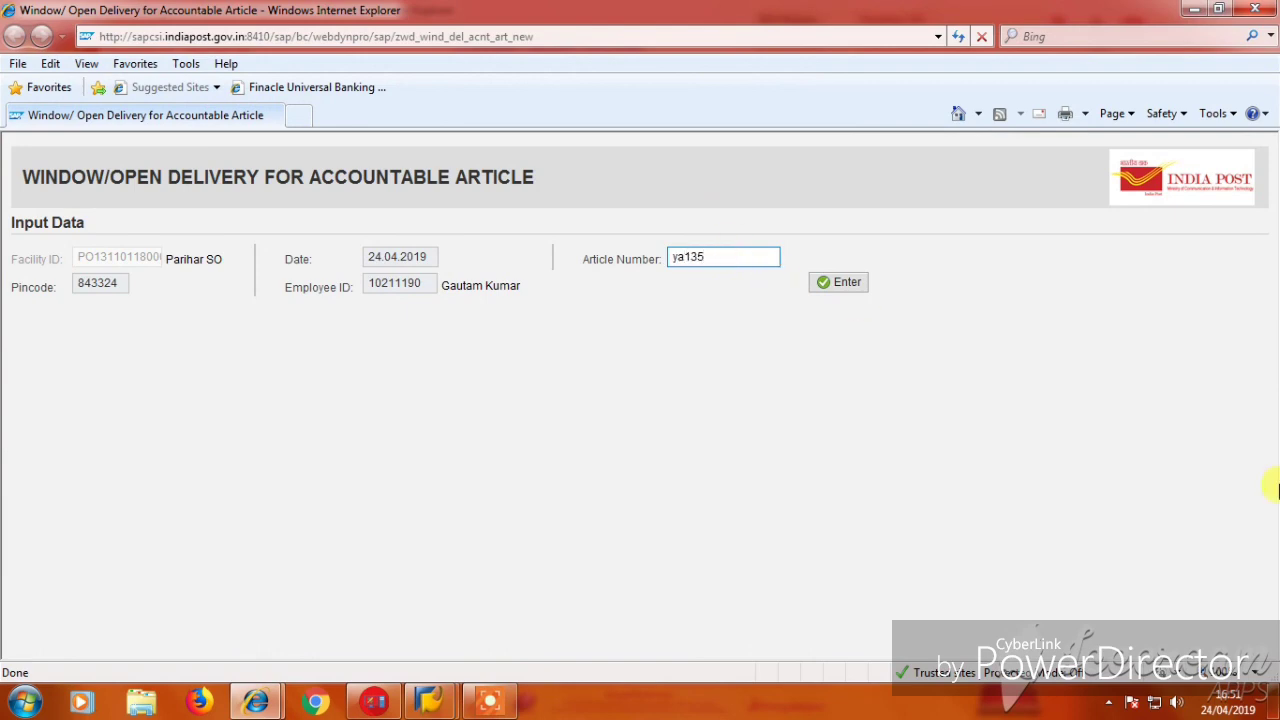
click(1276, 705)
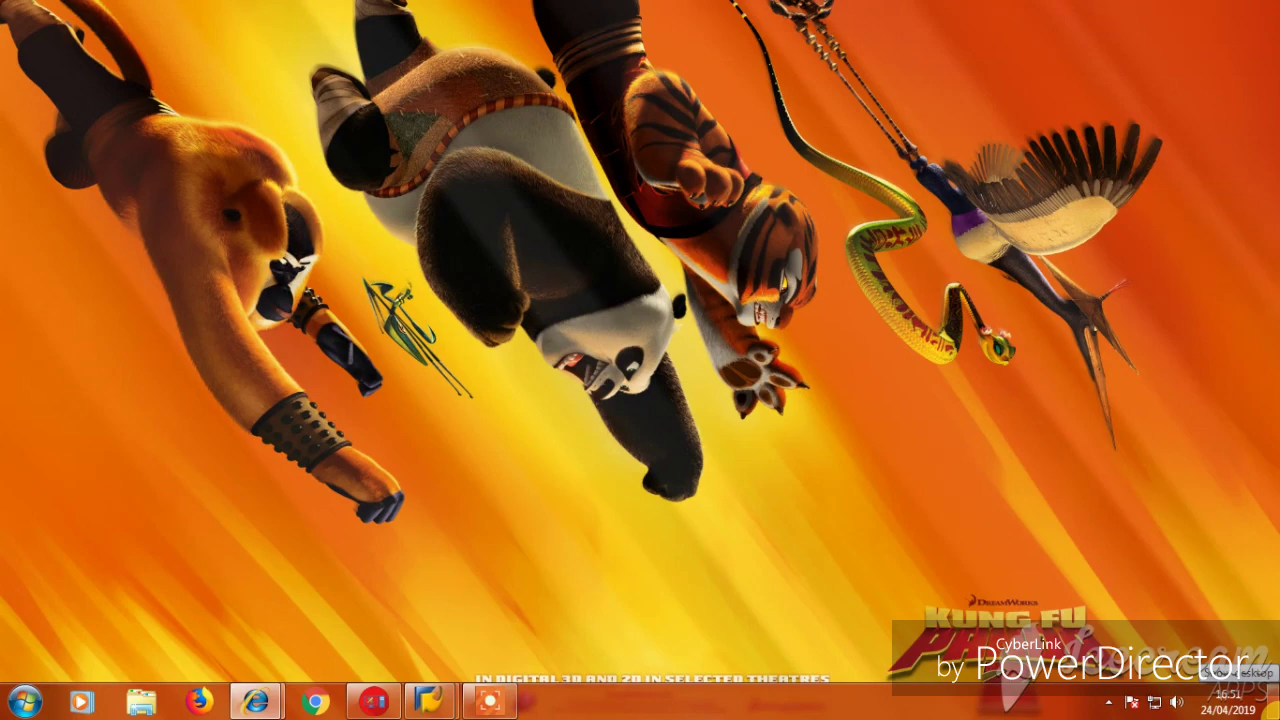
key(super+d)
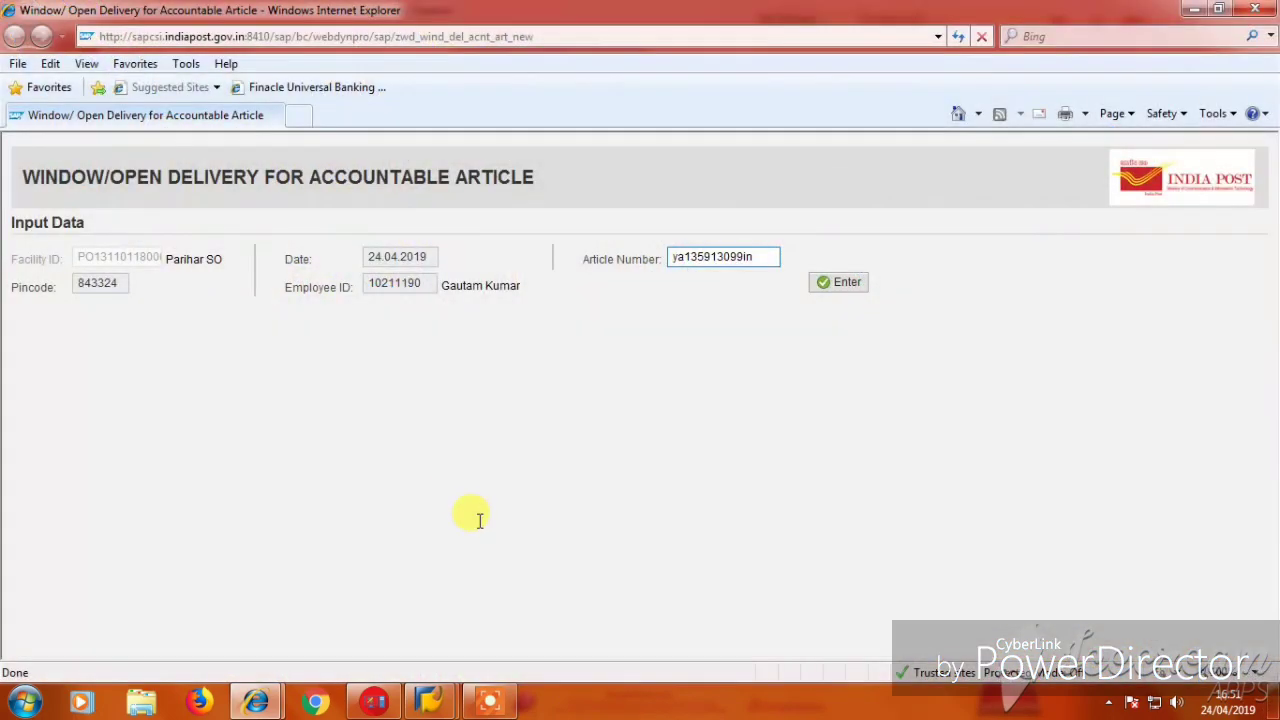
Load the first article, enter the recipient and Voter ID proof number, and print the manifest.
click(823, 284)
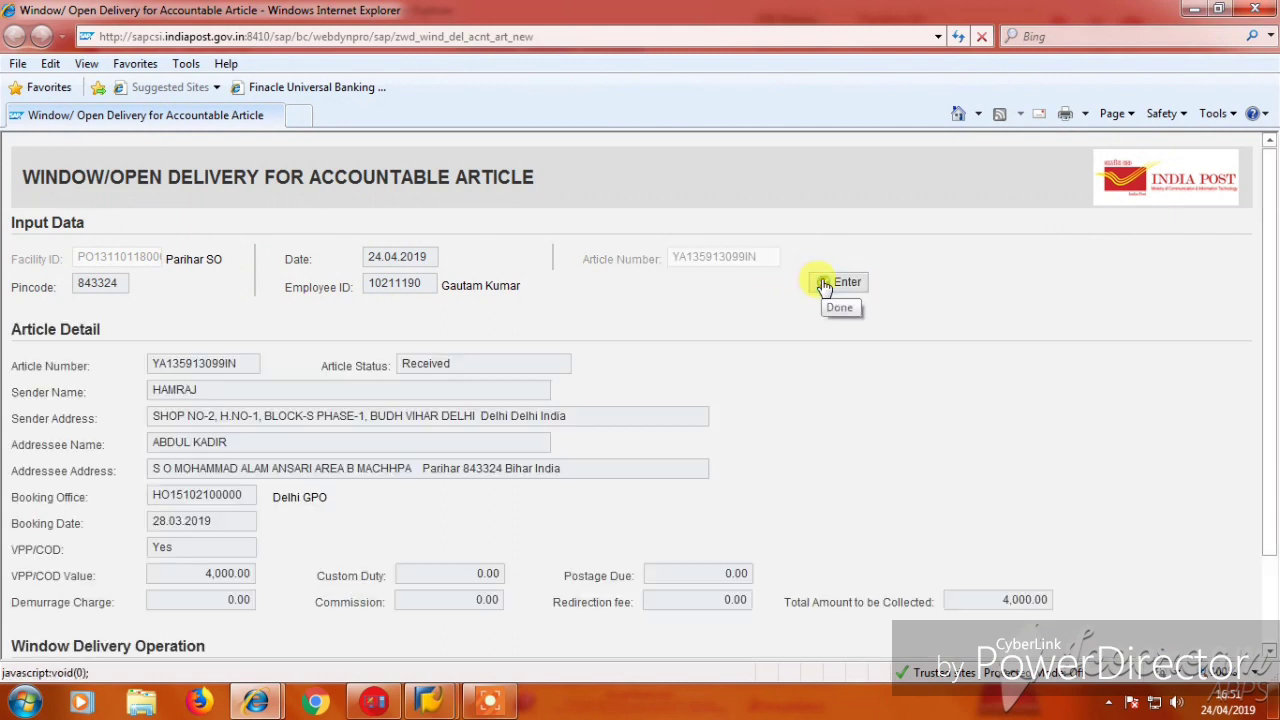
scroll(420, 510, down, 2)
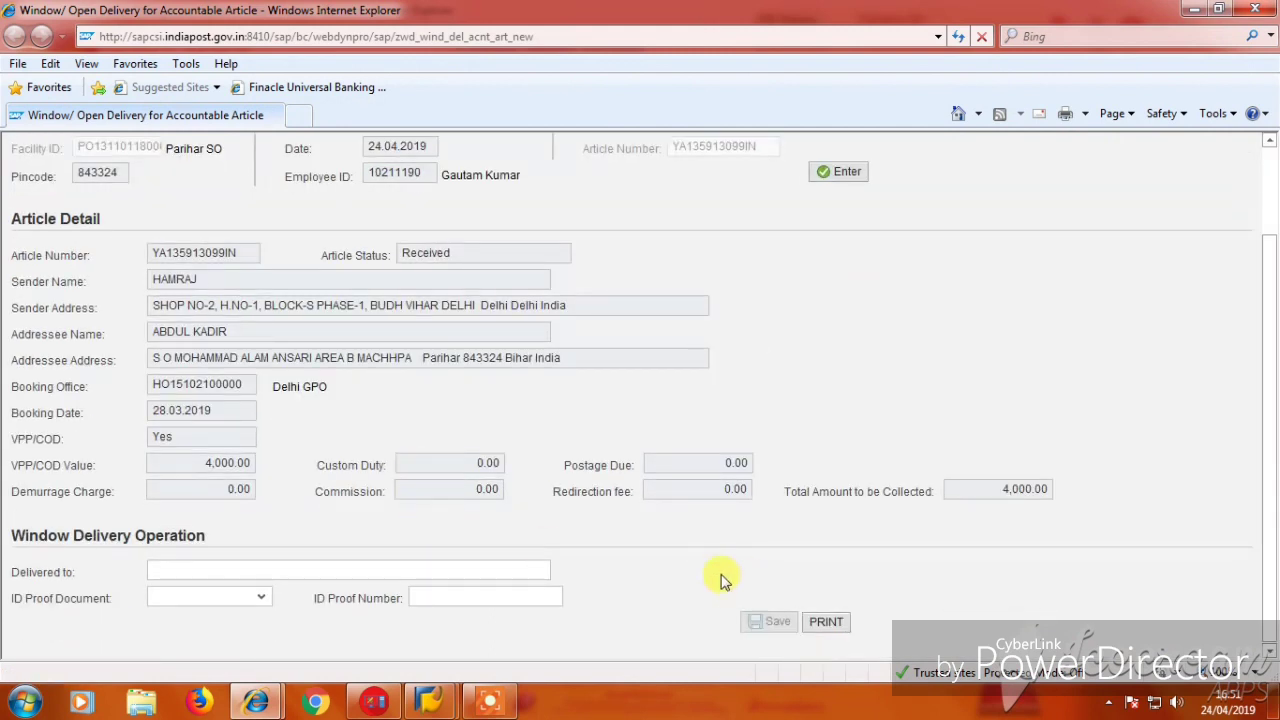
click(446, 568)
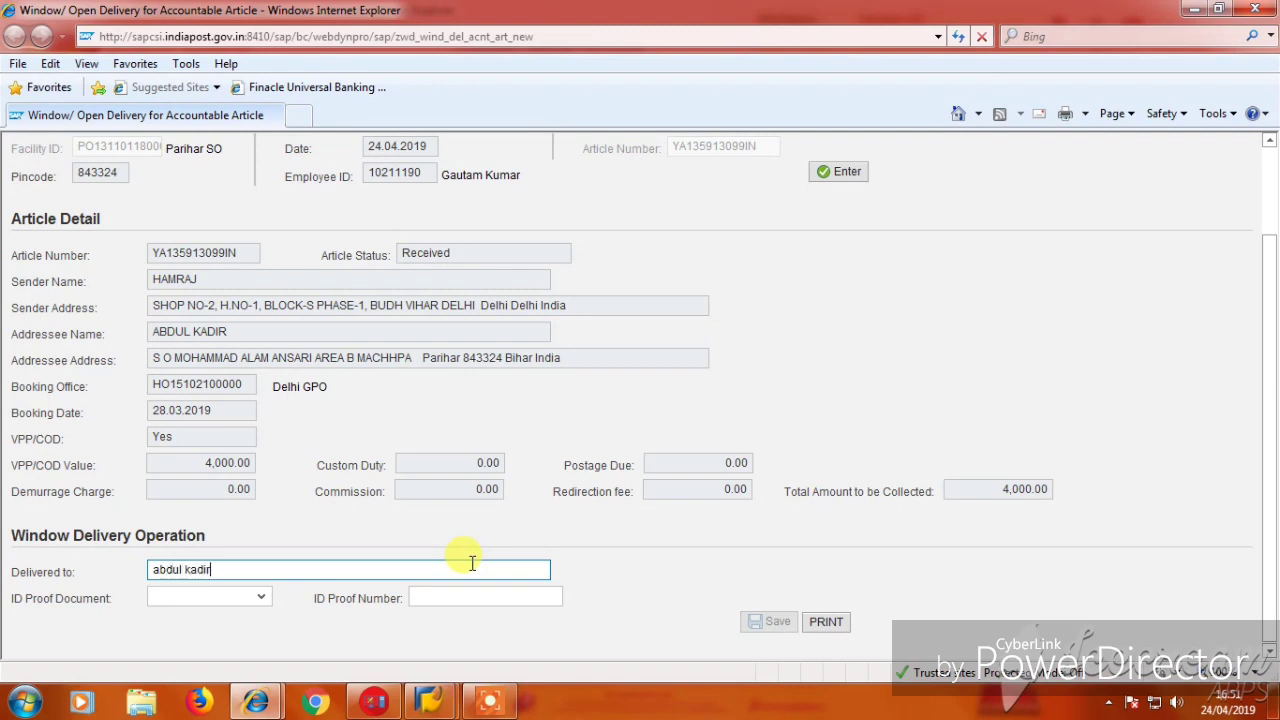
key(Tab)
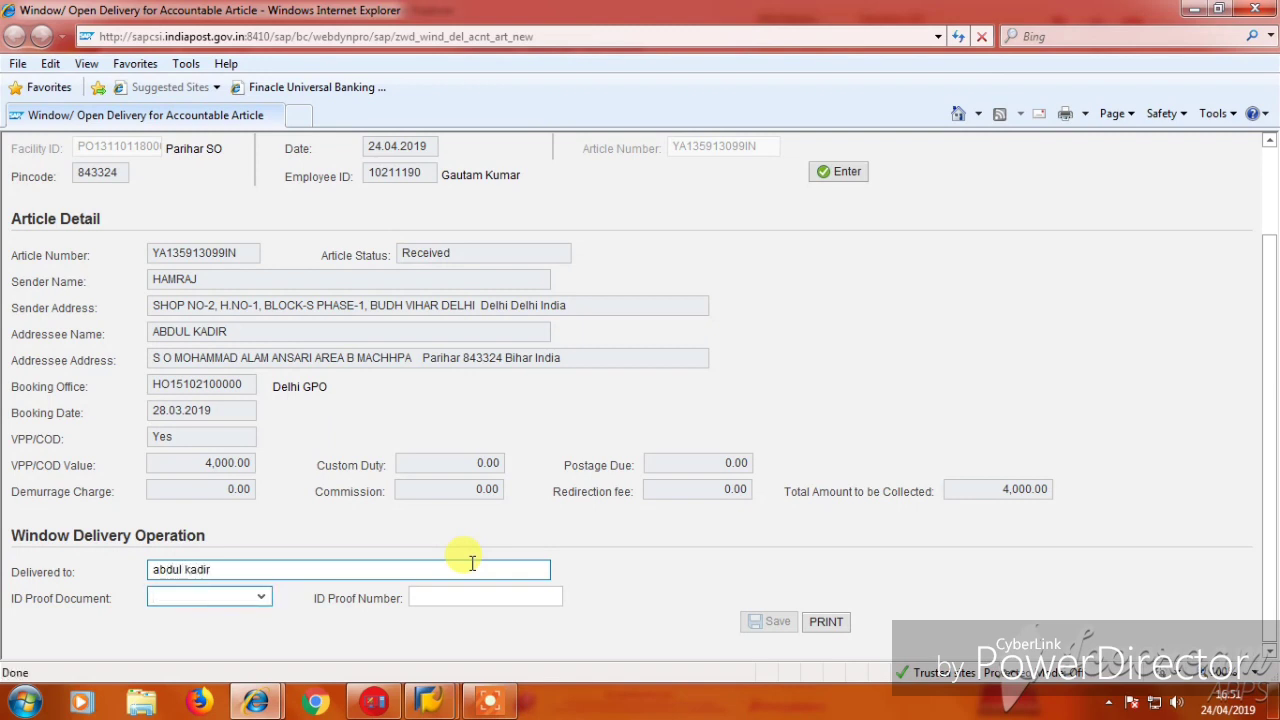
key(Tab)
text(k)
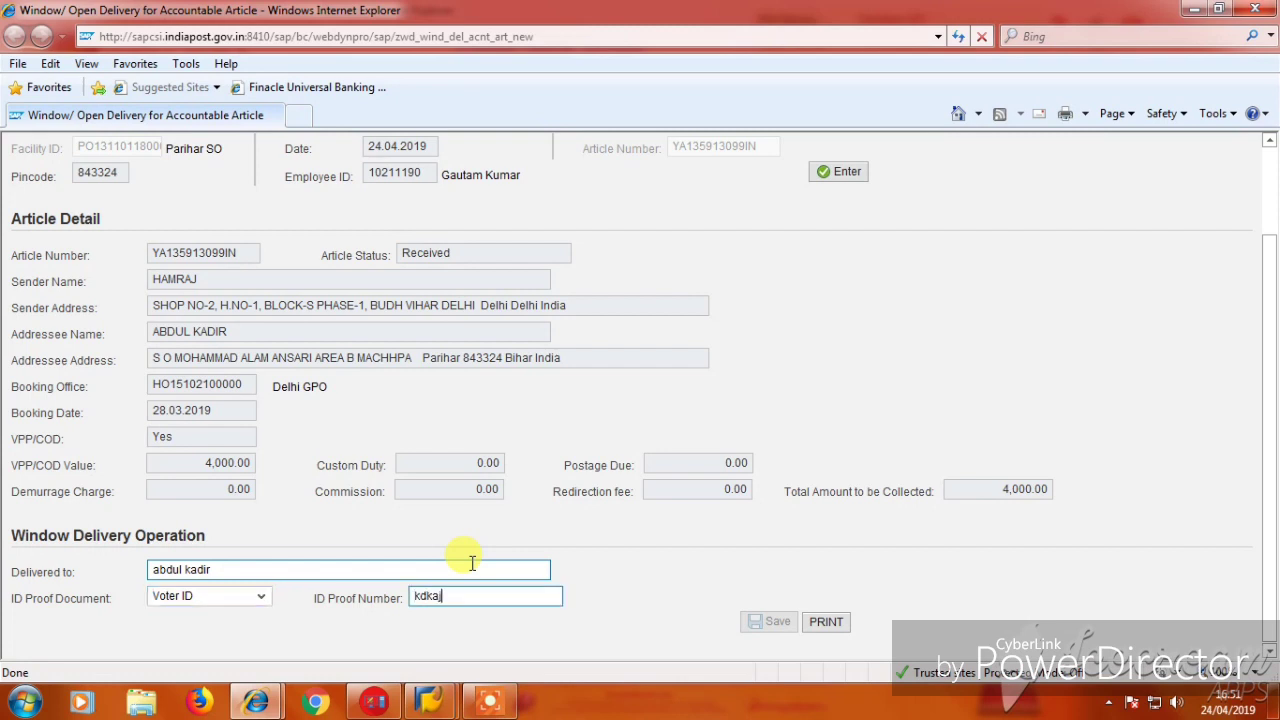
click(824, 631)
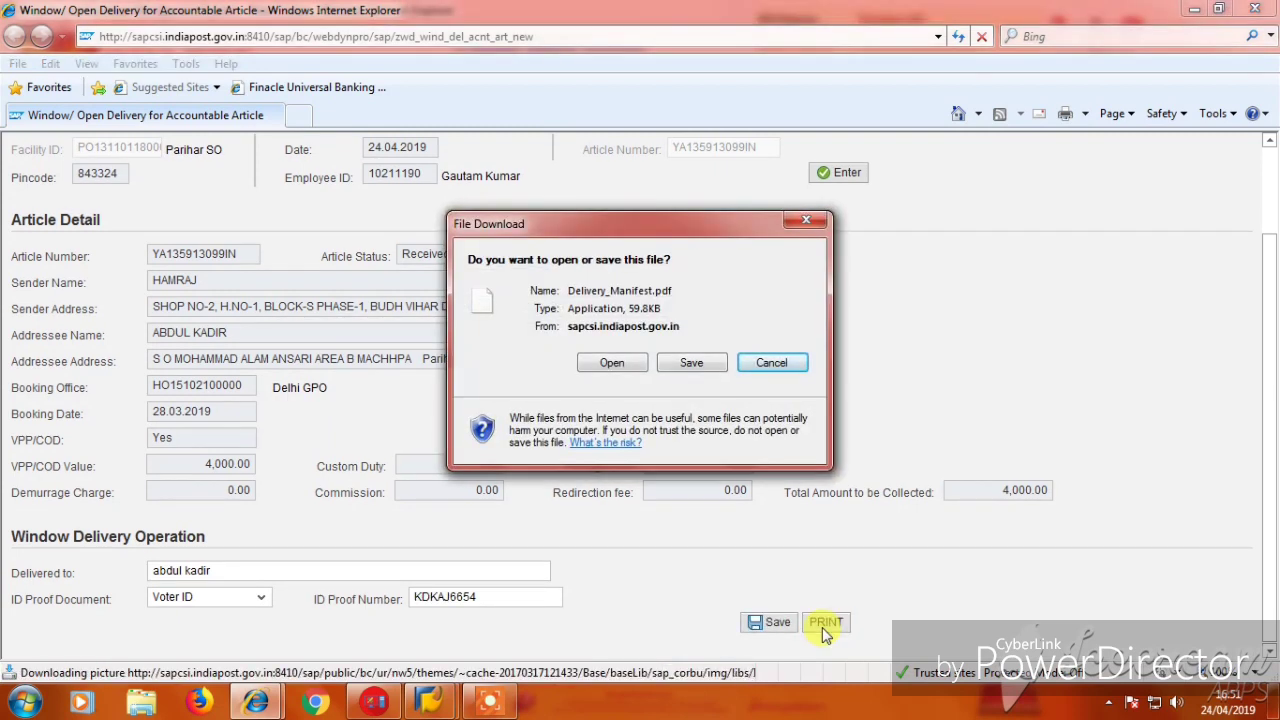
Cancel the manifest download, save the first article as delivered, and open a fresh delivery form.
click(760, 366)
click(757, 622)
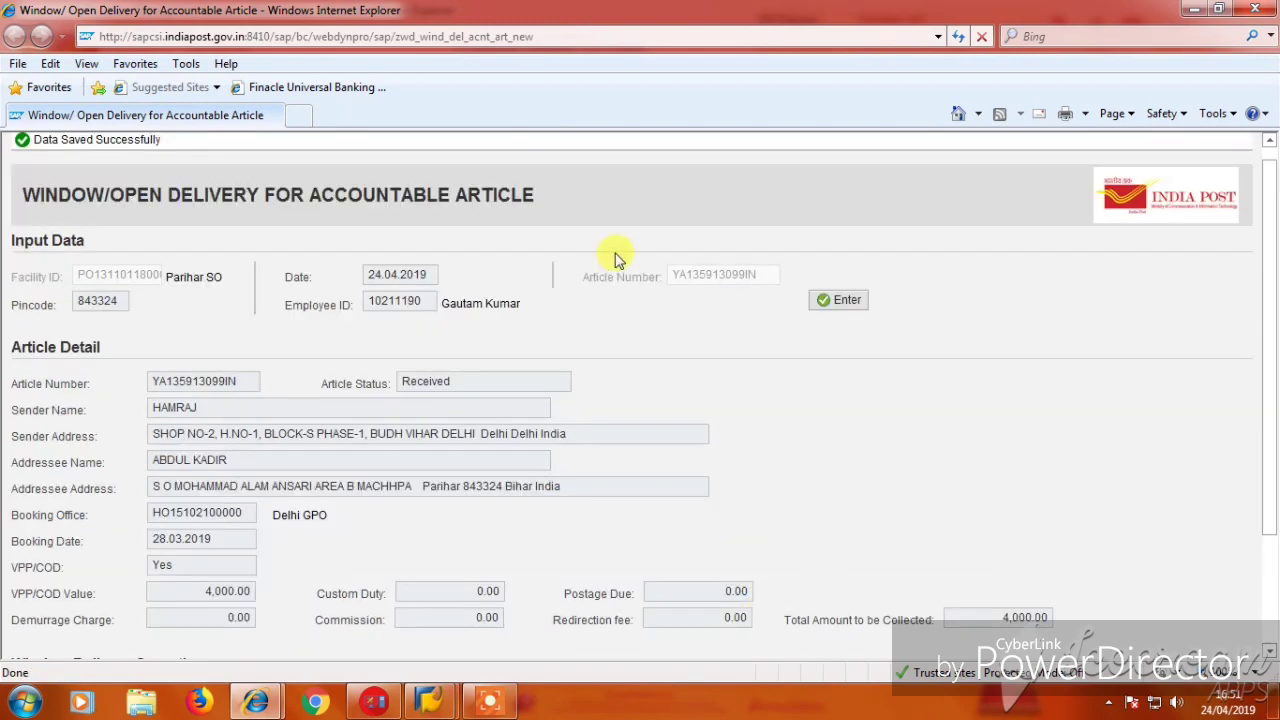
scroll(525, 338, down, 3)
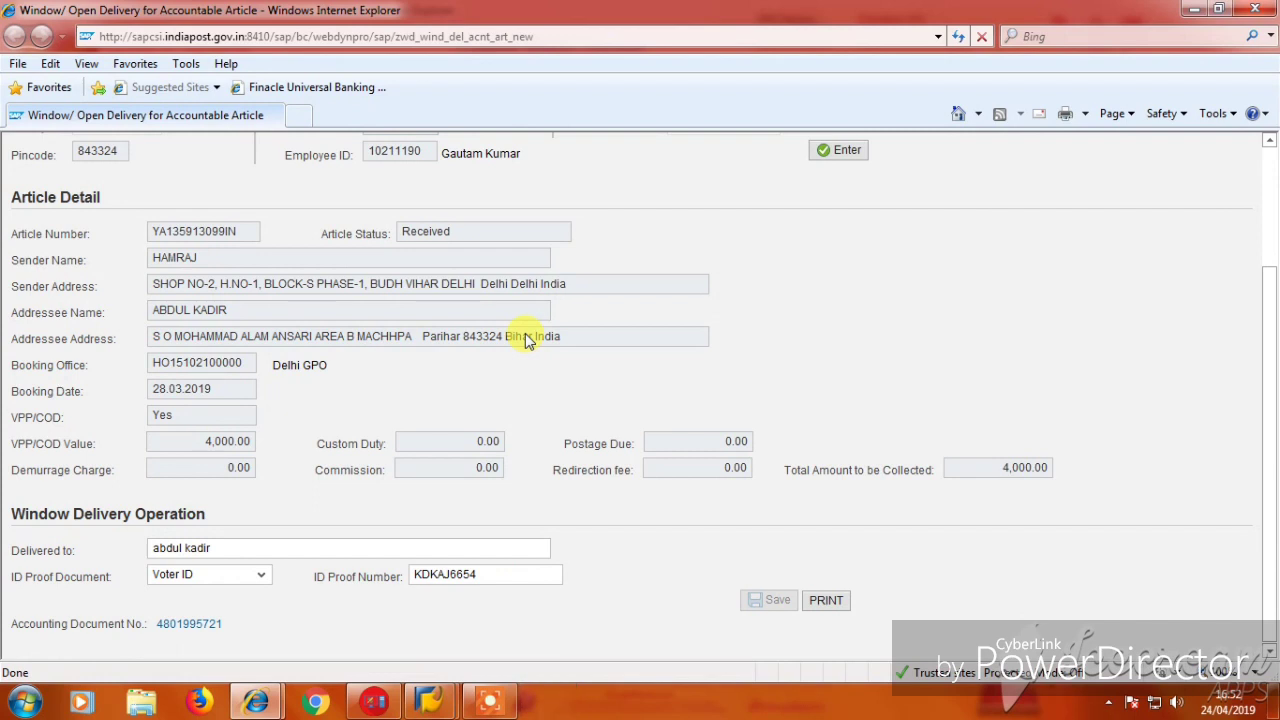
click(489, 700)
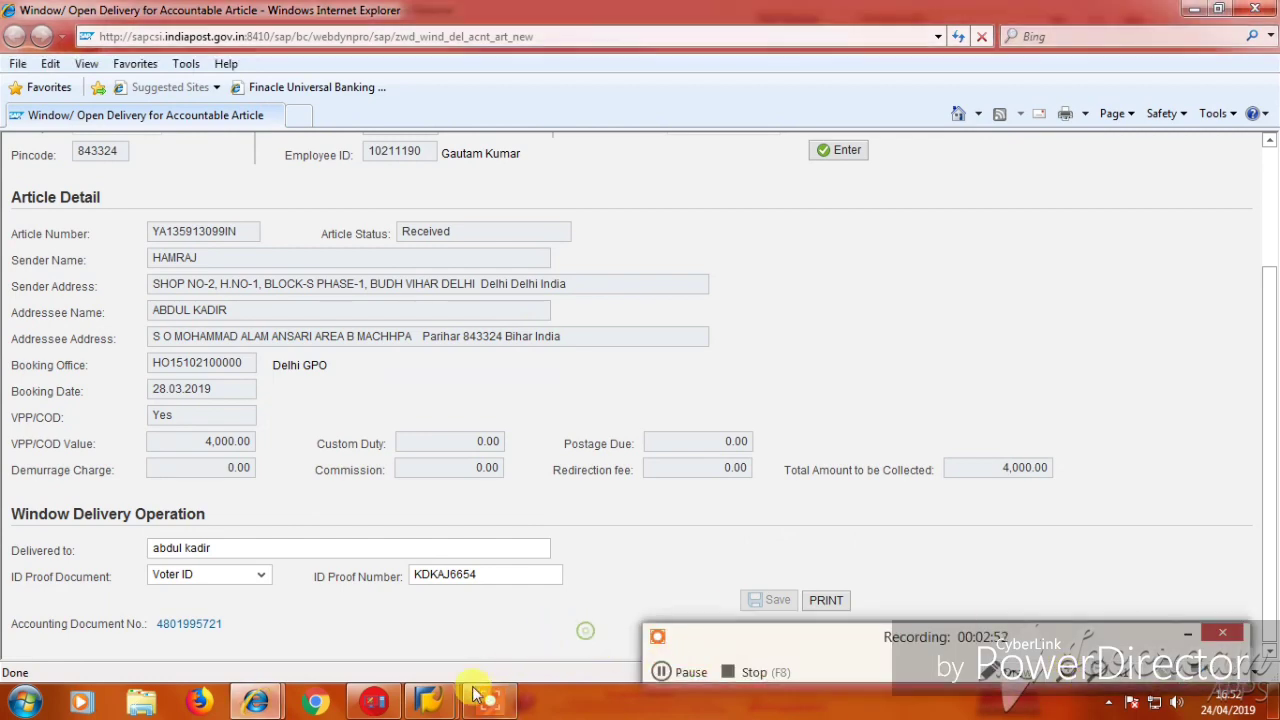
scroll(325, 605, up, 2)
scroll(297, 586, down, 2)
scroll(329, 614, up, 2)
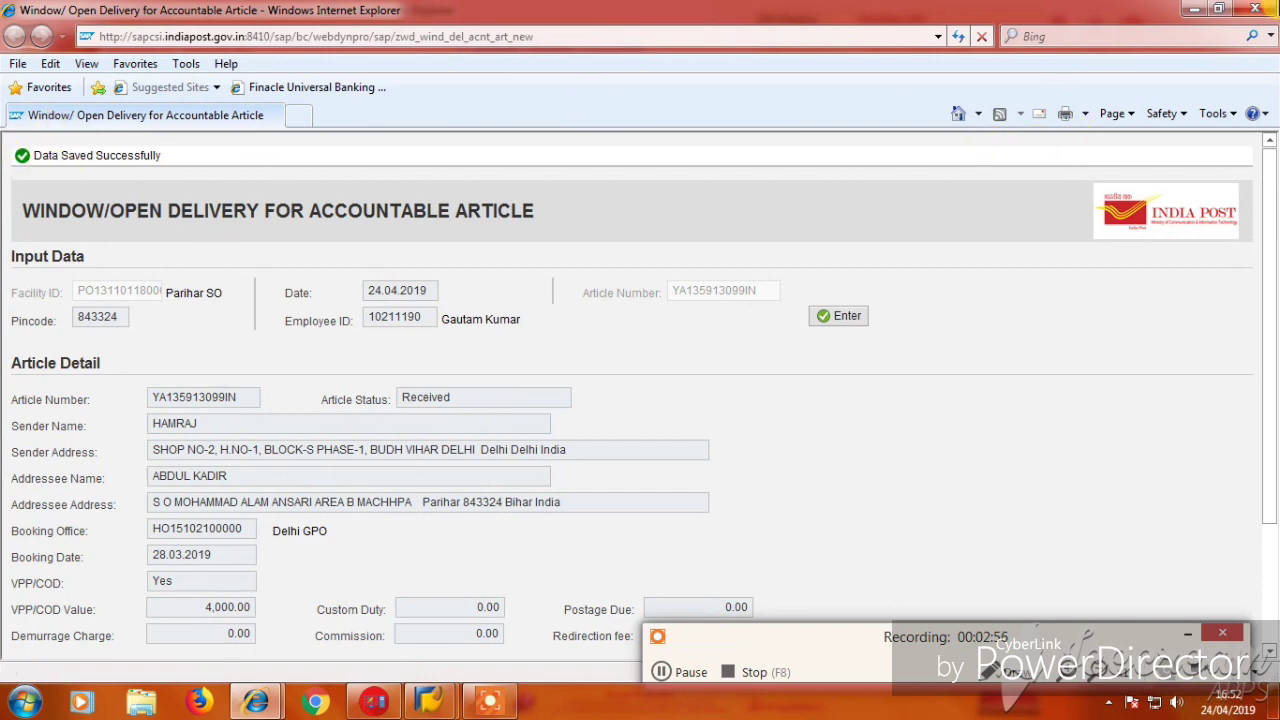
click(1262, 8)
click(1025, 250)
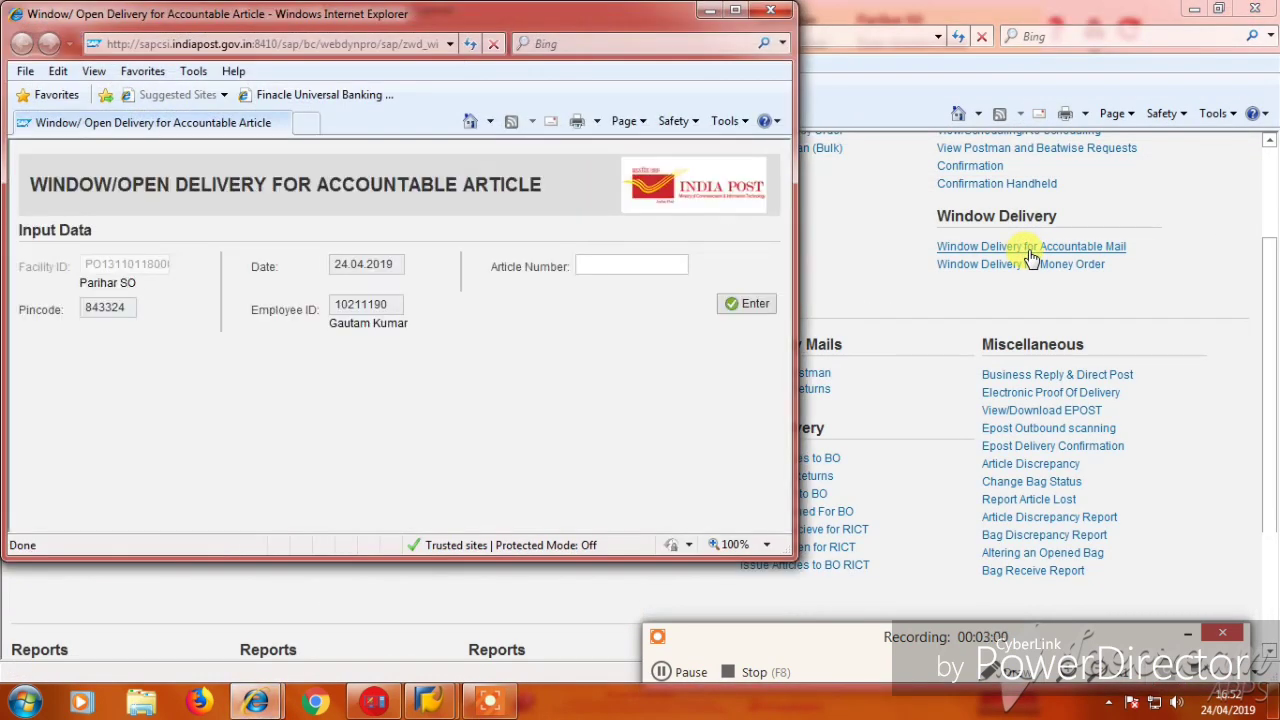
Enter the second article number and load its details (COD 619.00, 650.00 to collect).
click(735, 11)
click(702, 252)
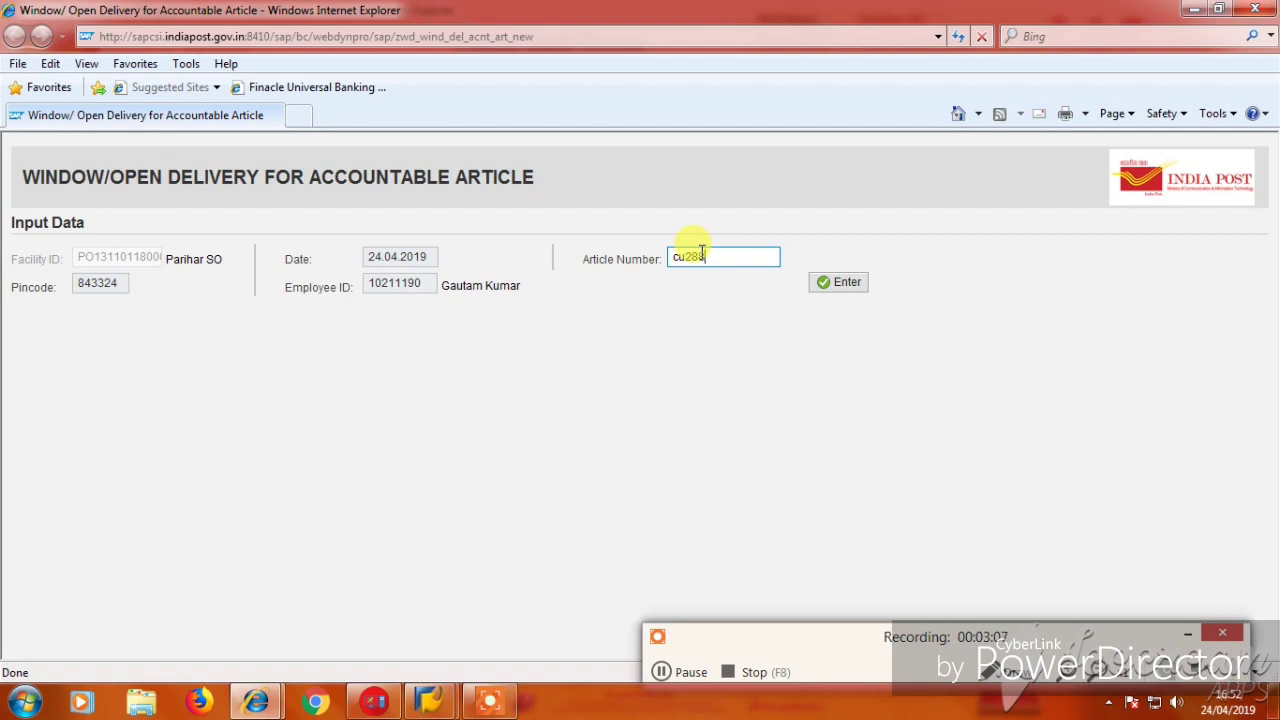
click(660, 671)
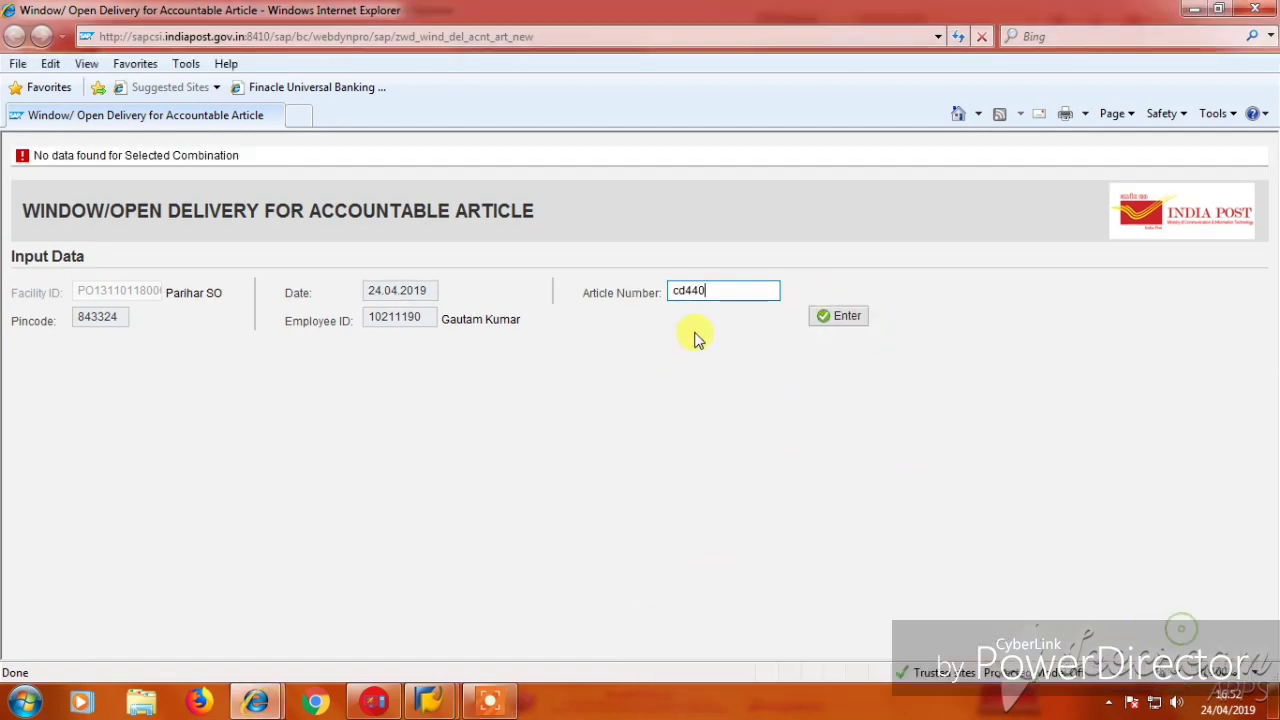
click(722, 291)
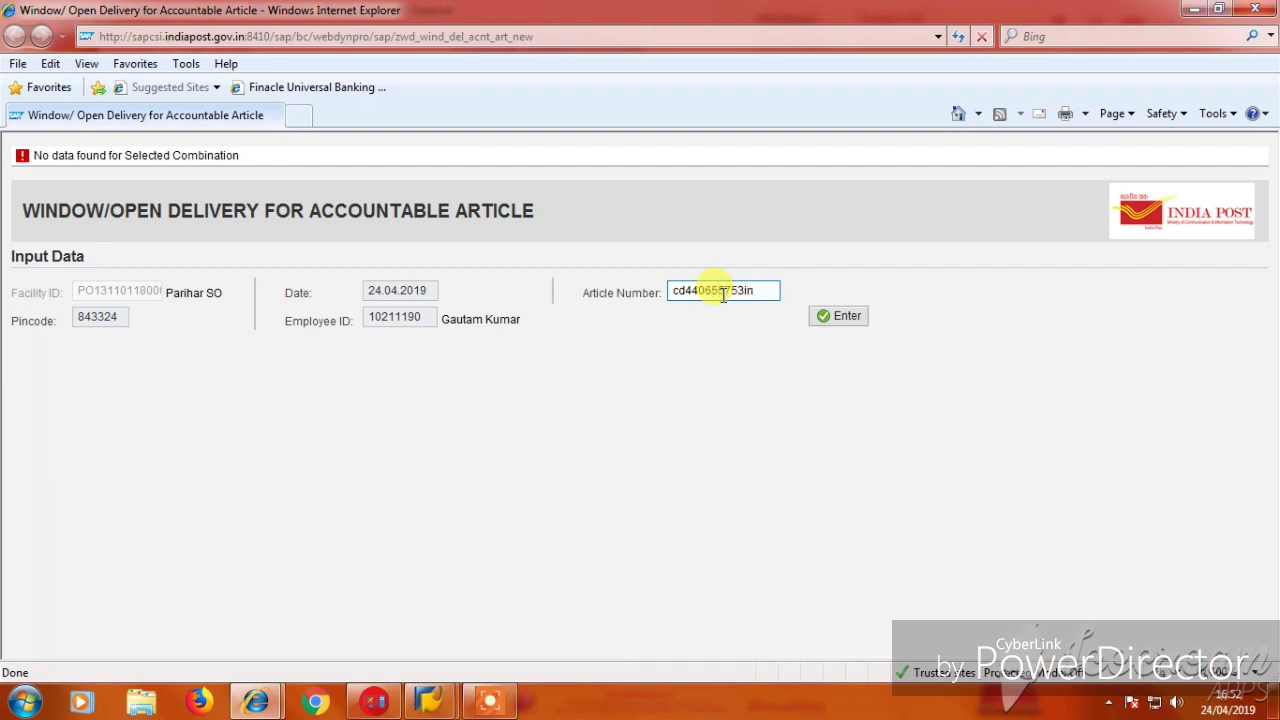
click(837, 322)
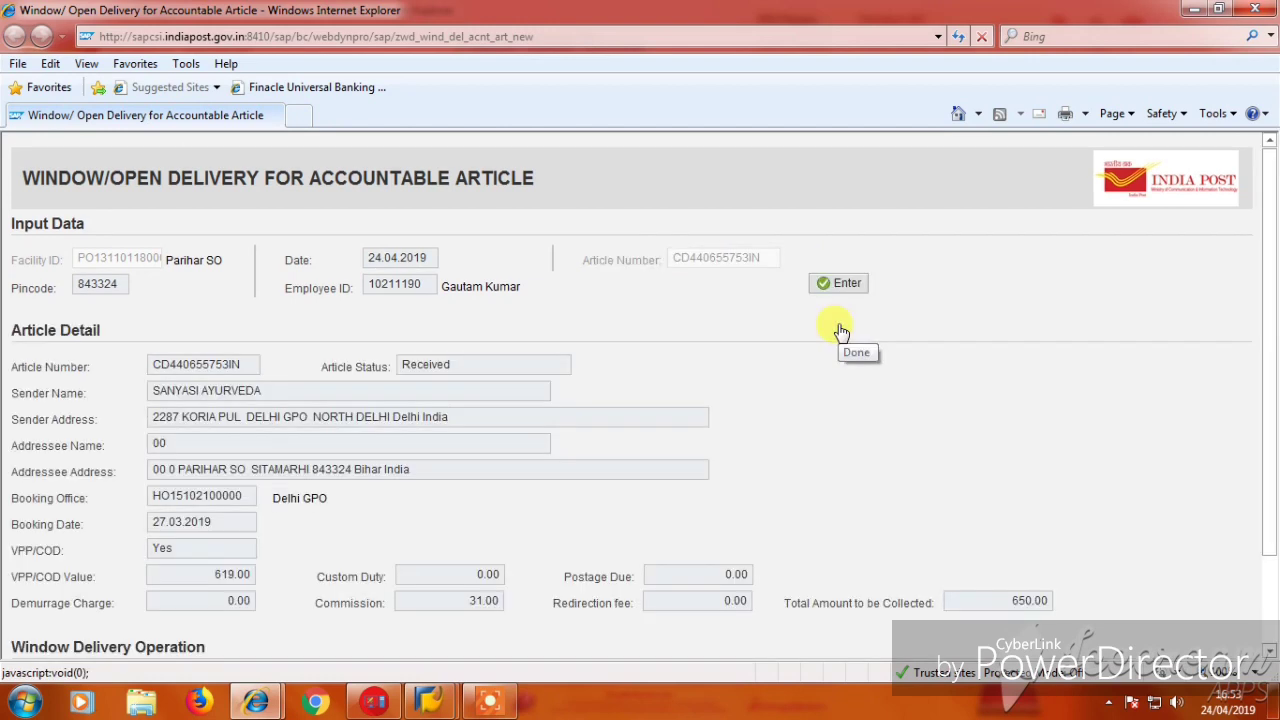
Enter the second recipient's name, choose Voter ID with its number, and print the manifest.
scroll(320, 405, down, 3)
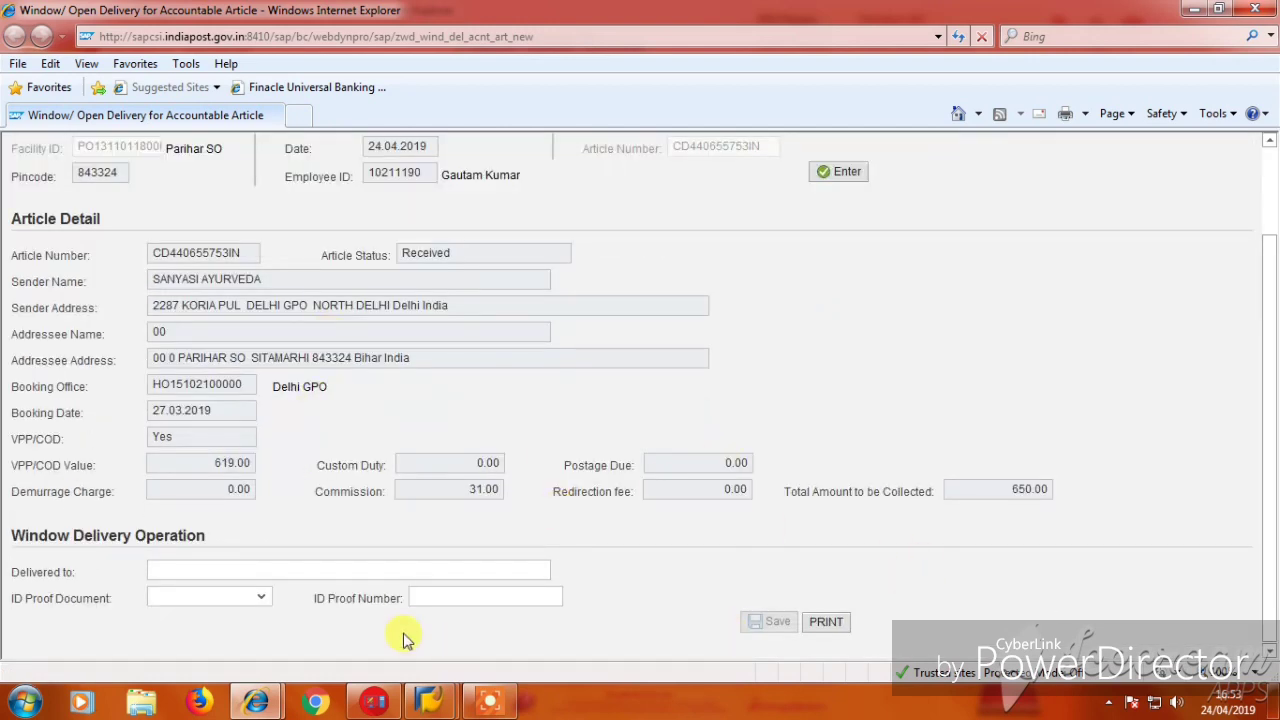
click(328, 570)
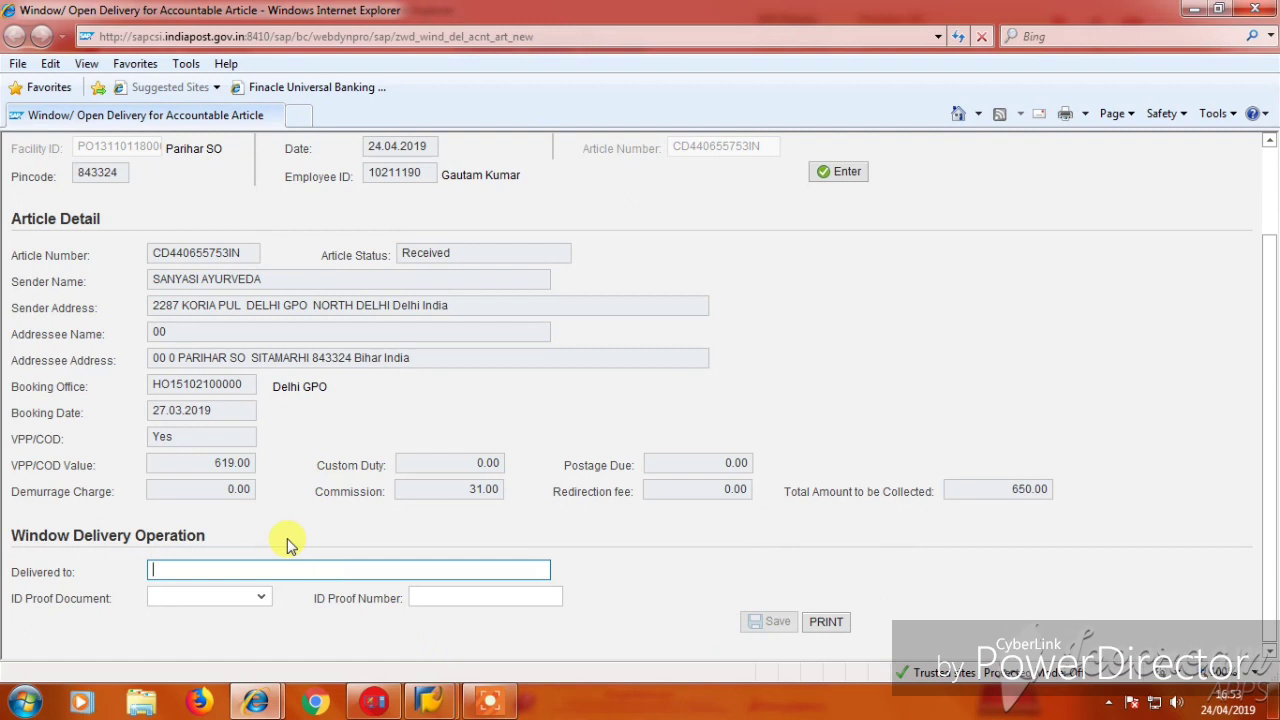
key(Tab)
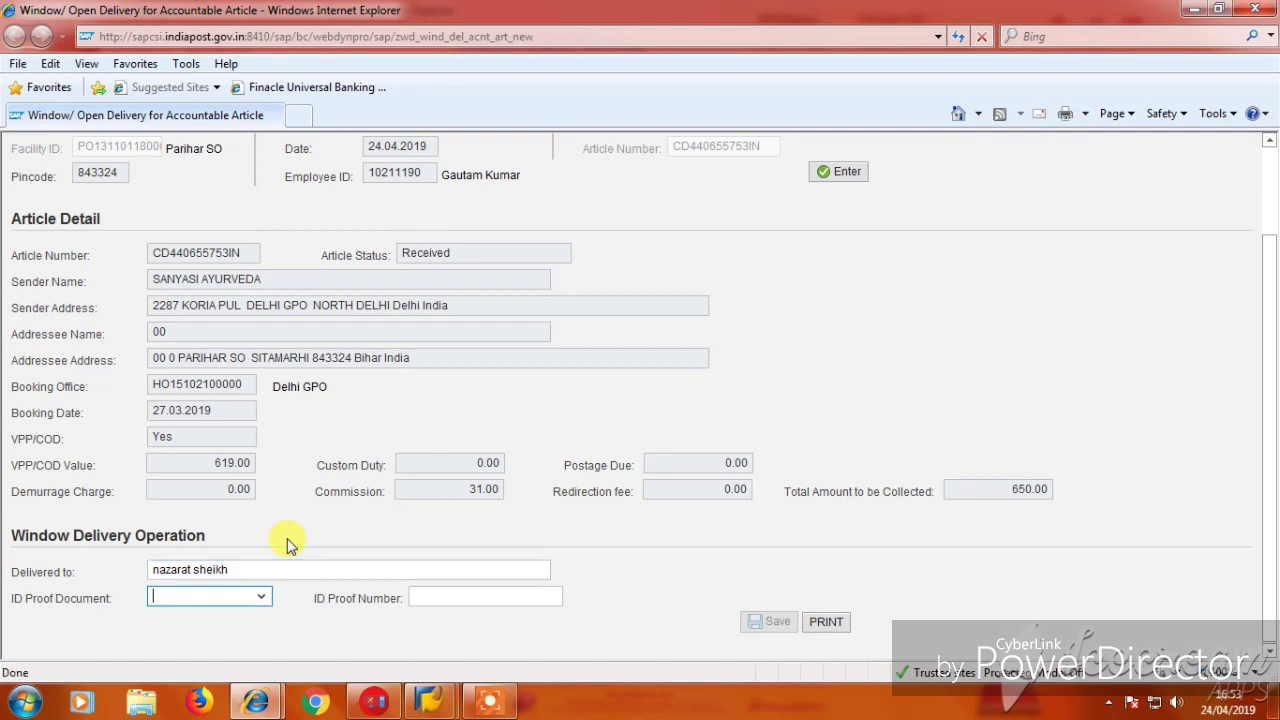
key(Down)
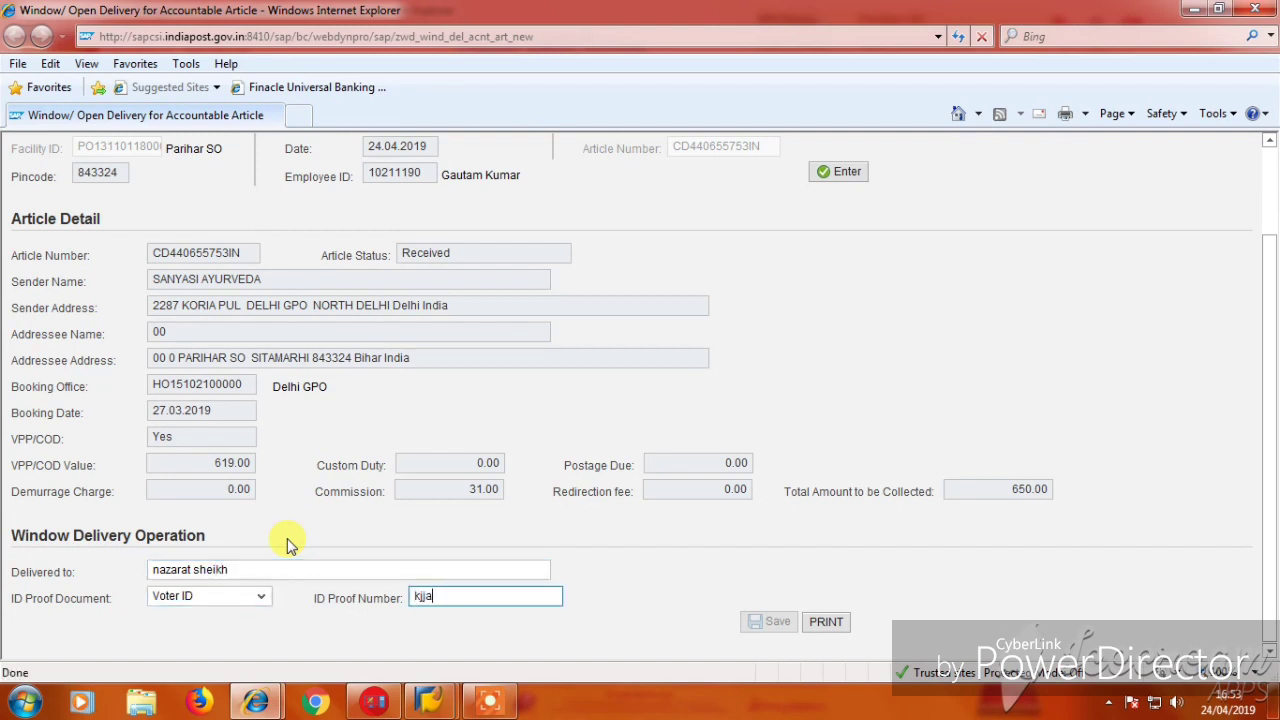
click(834, 628)
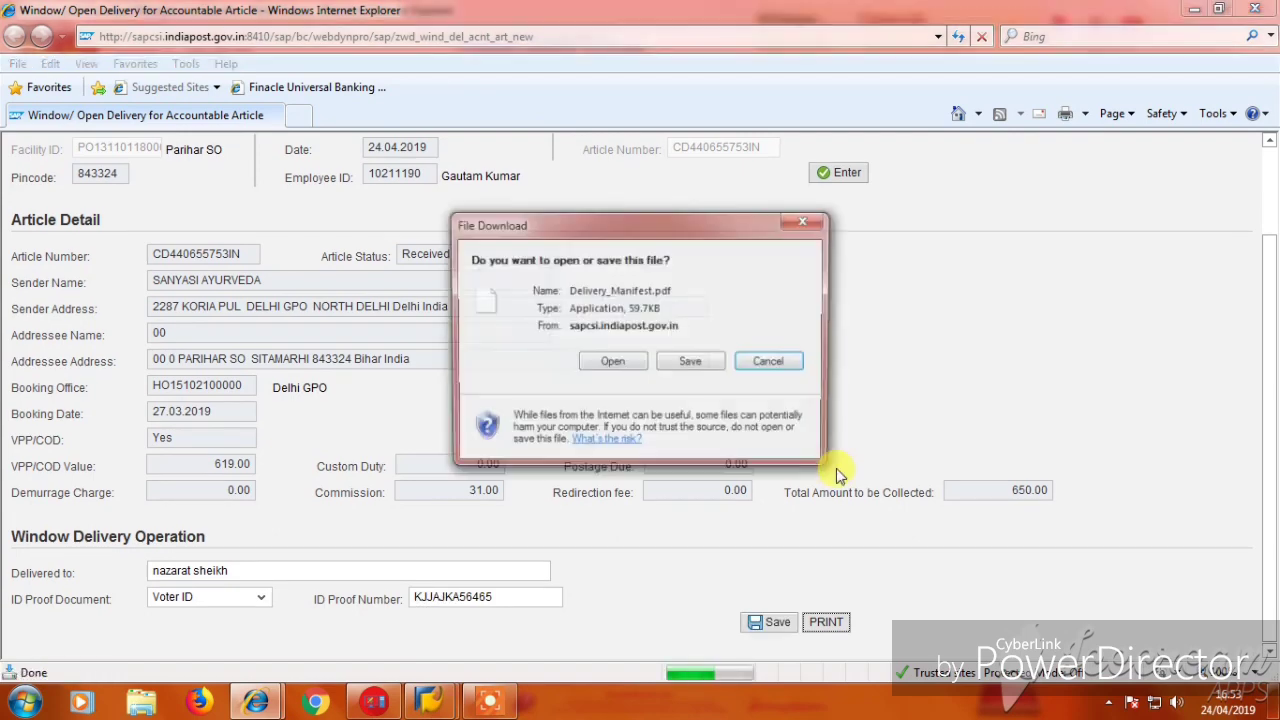
click(765, 365)
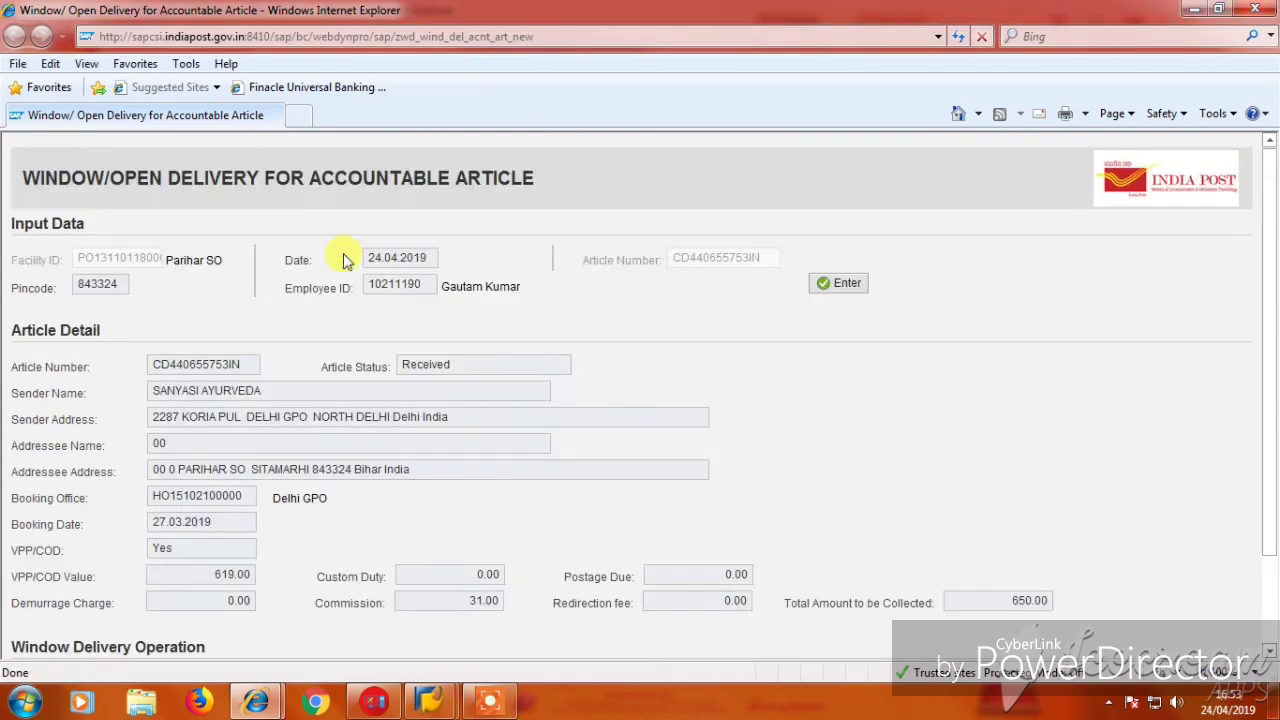
scroll(600, 357, down, 2)
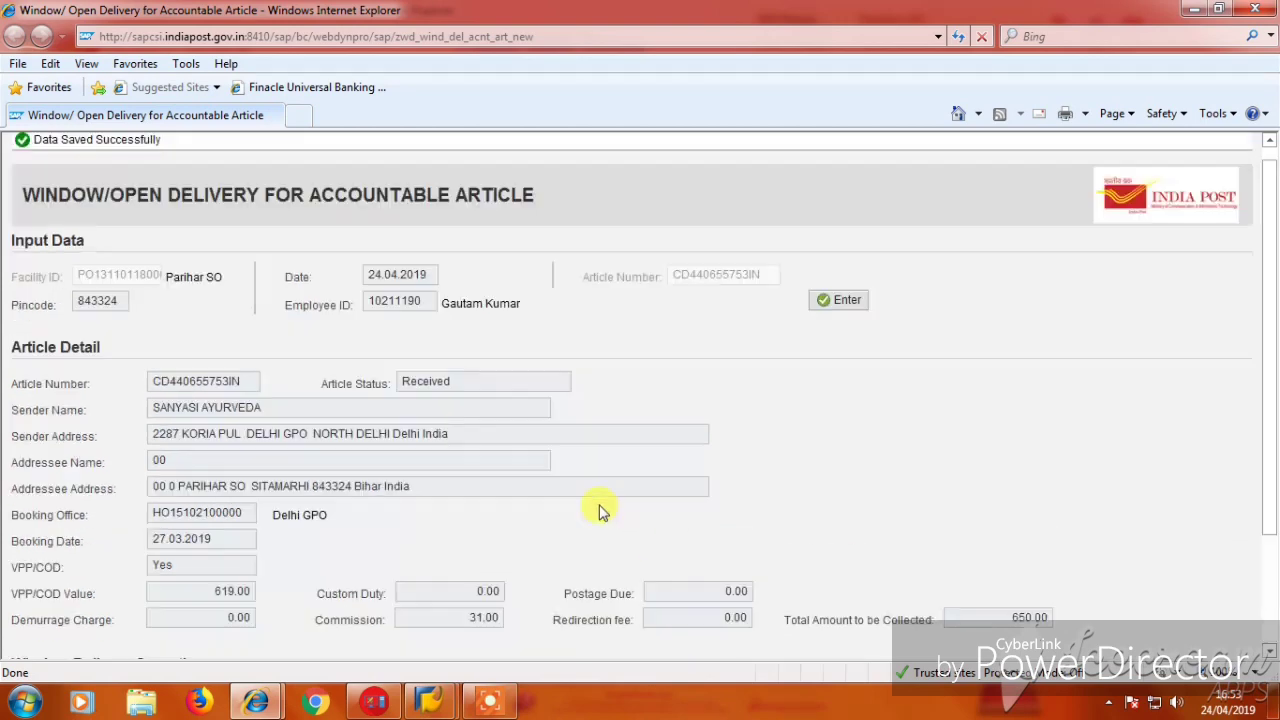
scroll(600, 511, down, 3)
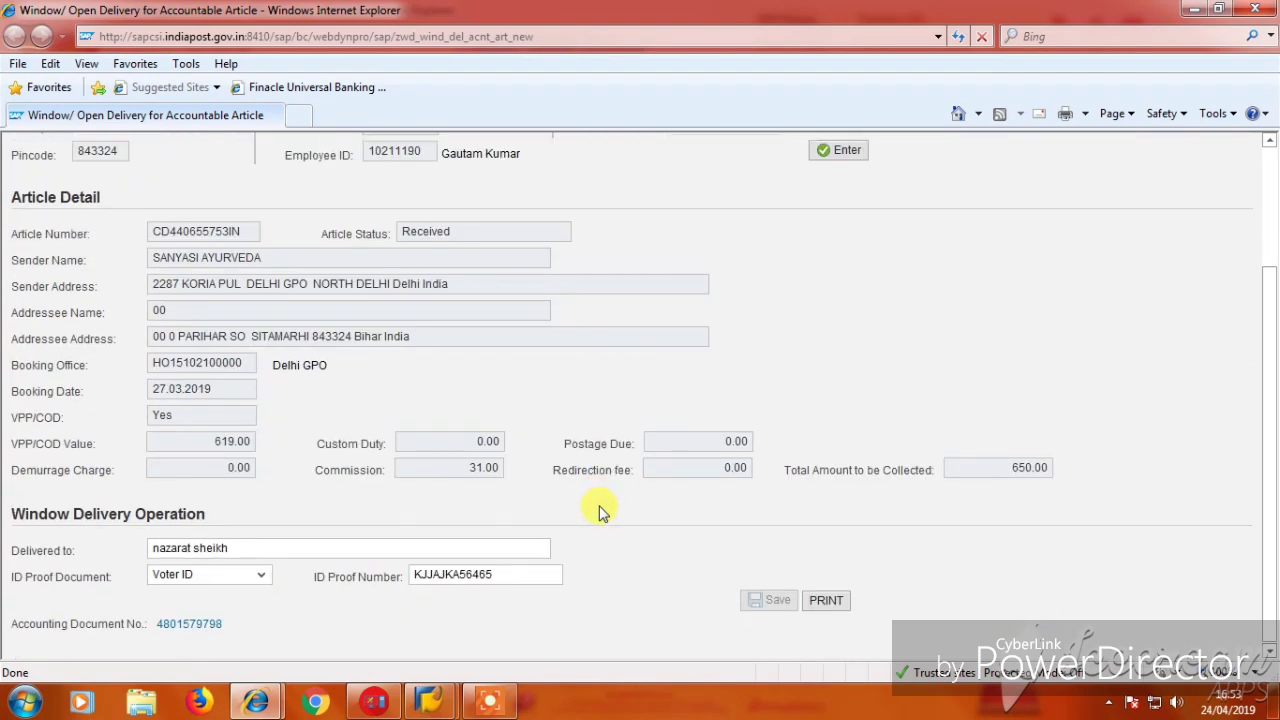
click(489, 700)
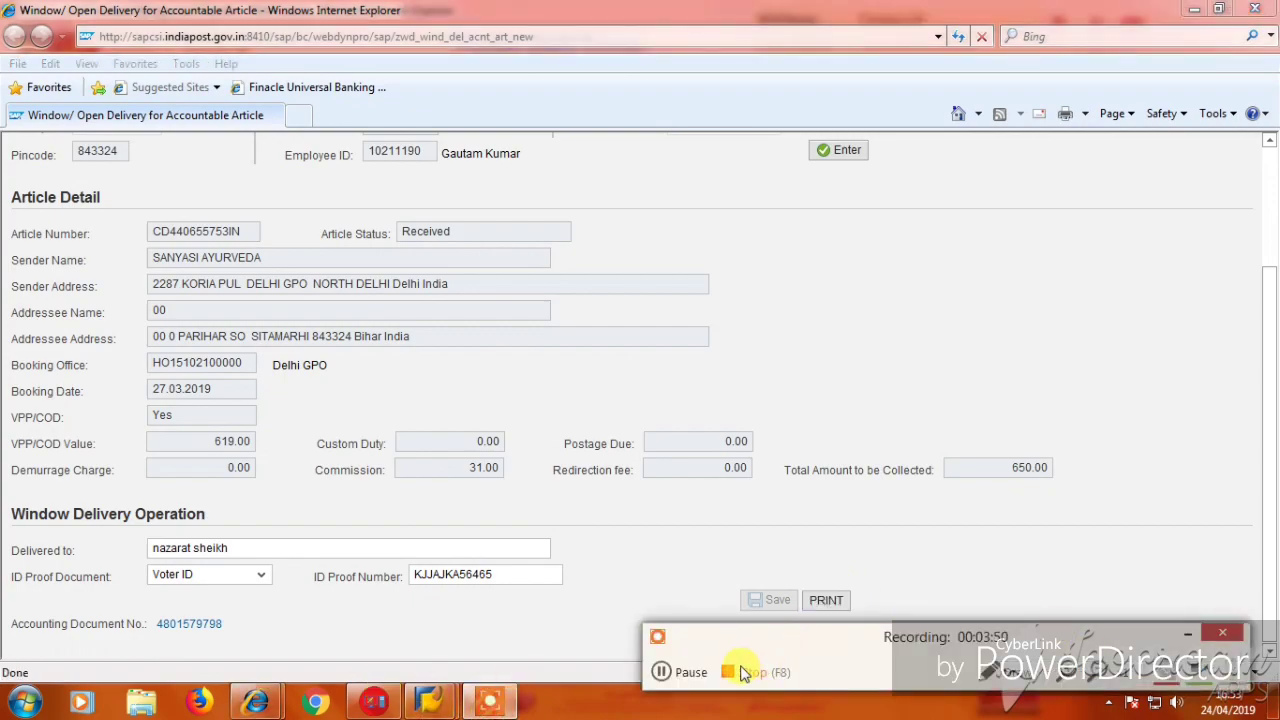